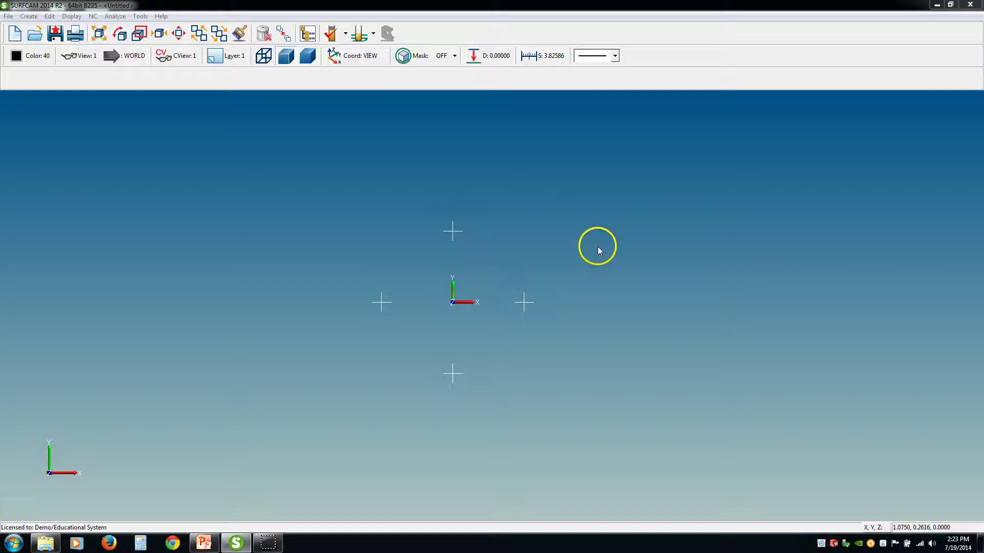
- Create points on the four existing white points around the origin using the Point selection option
left_click(29, 17)
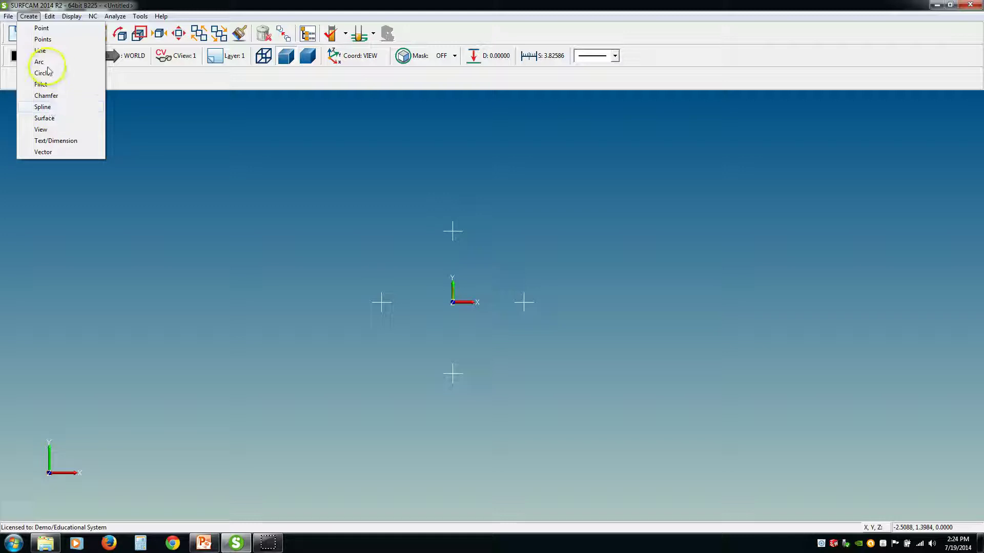
left_click(41, 29)
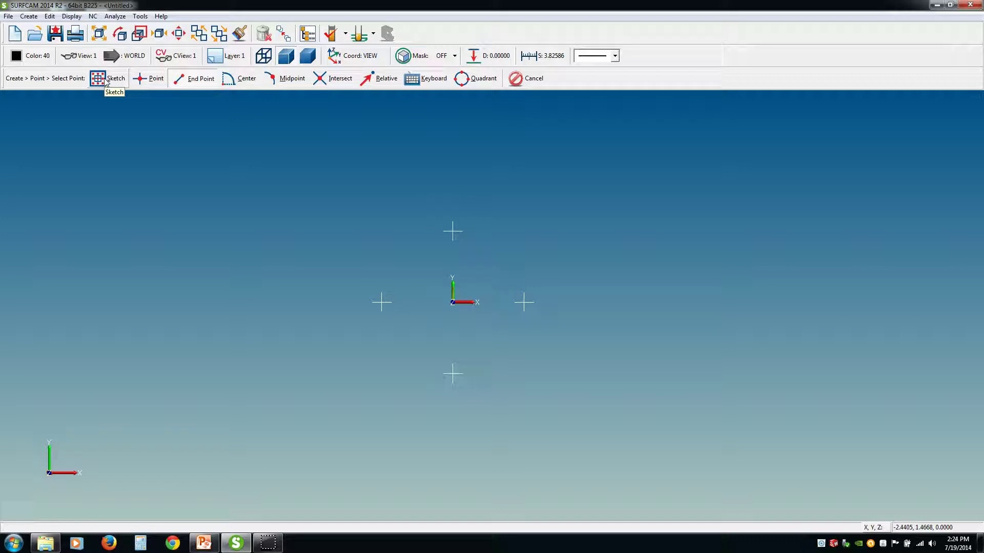
left_click(151, 81)
left_click(231, 198)
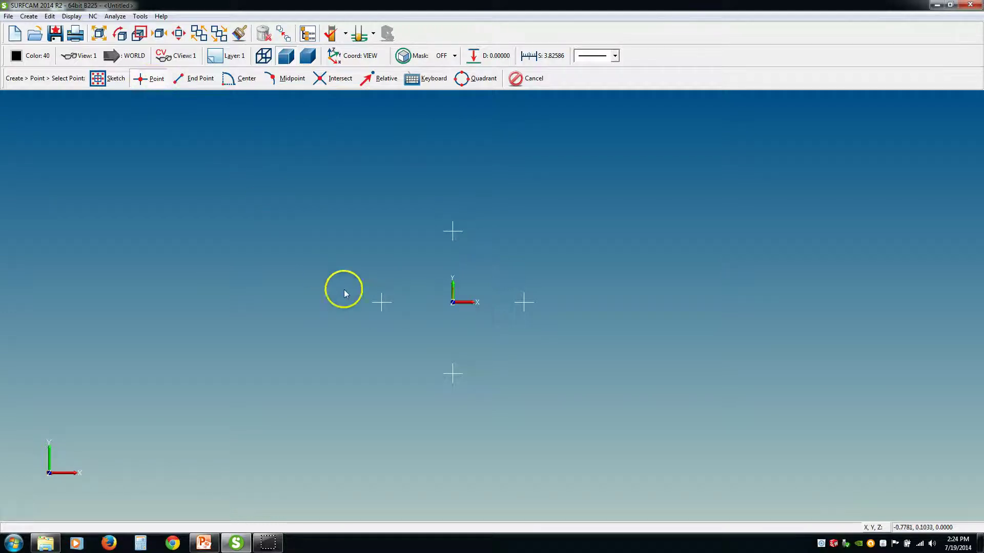
left_click(382, 303)
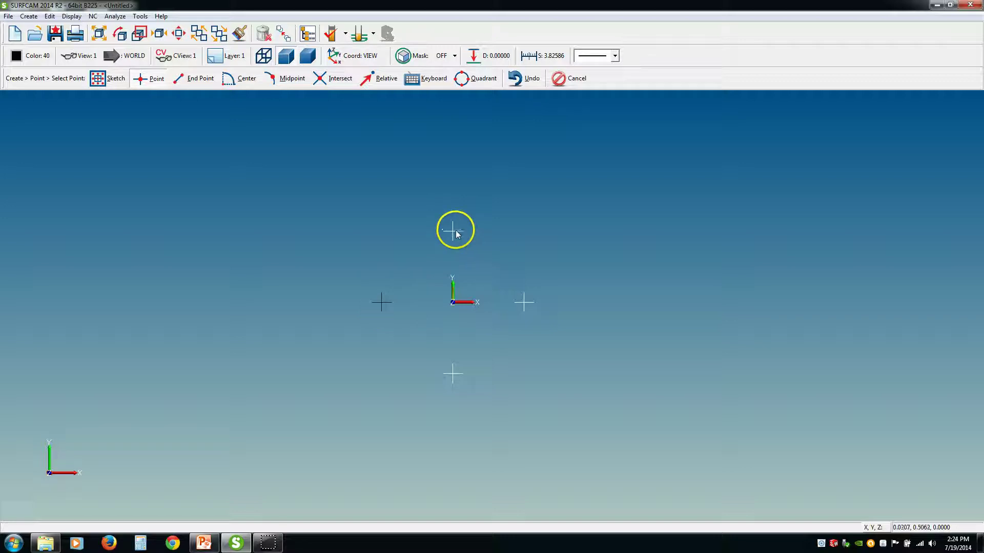
left_click(453, 231)
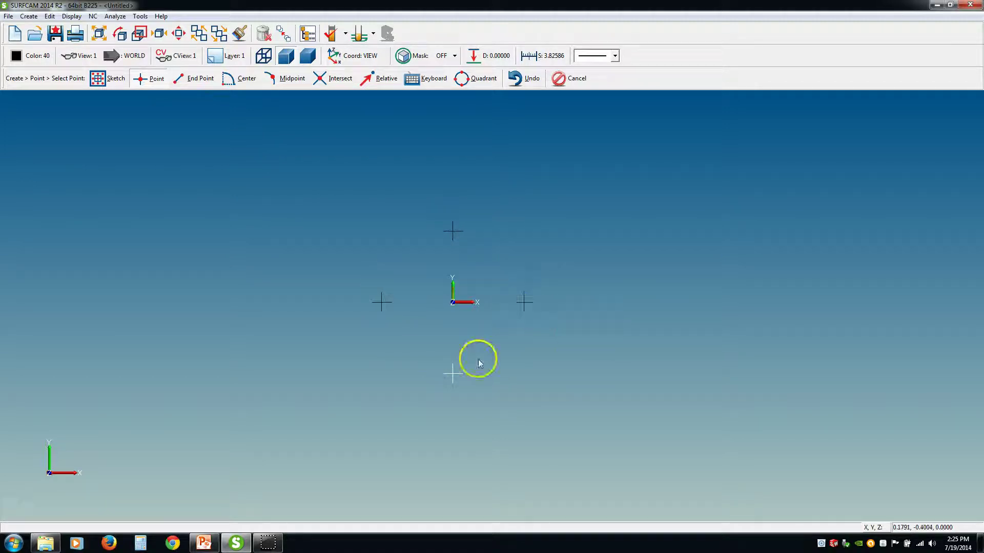
left_click(459, 374)
mouse_move(389, 364)
middle_mouse_down()
mouse_move(417, 347)
mouse_move(446, 349)
mouse_move(386, 354)
middle_mouse_up()
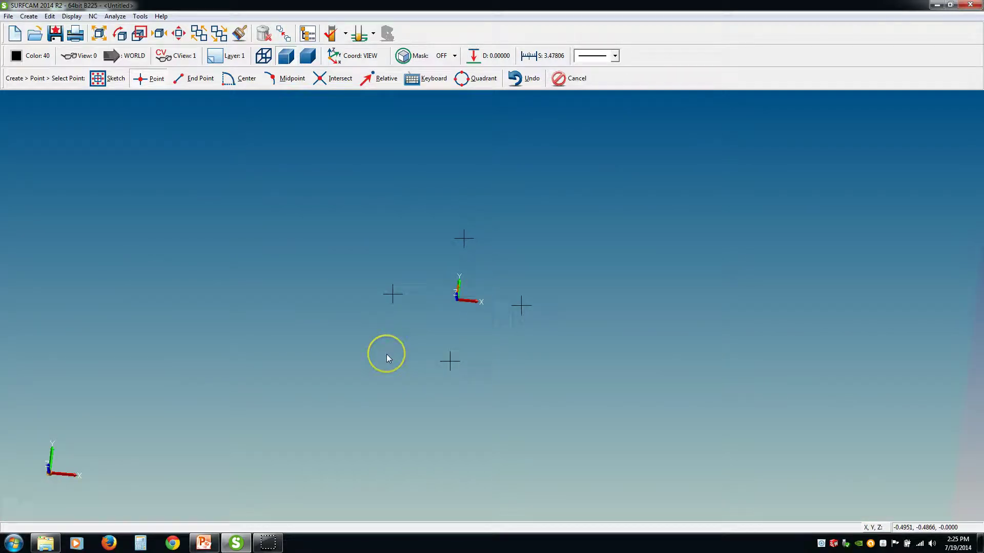
key("ctrl+1")
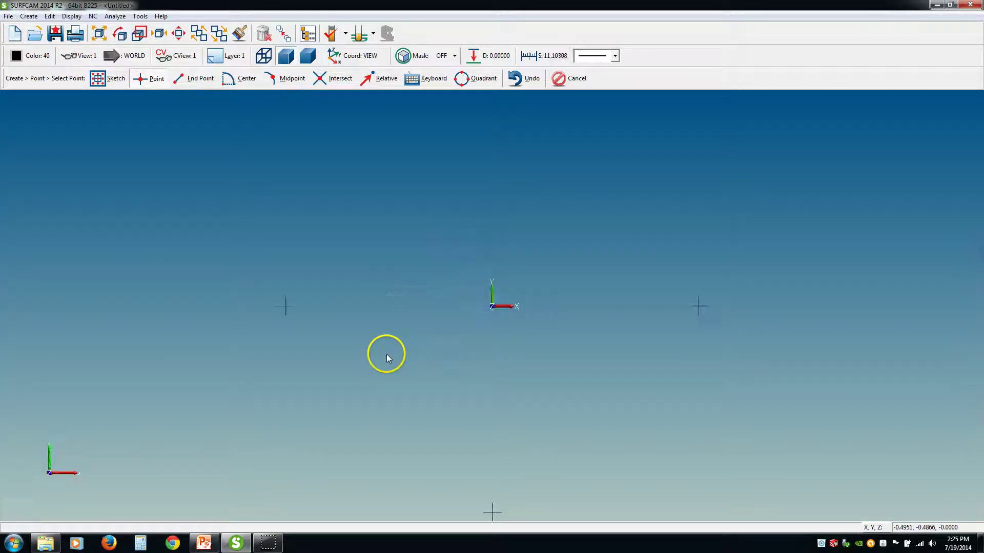
scroll(417, 303, "down", 1)
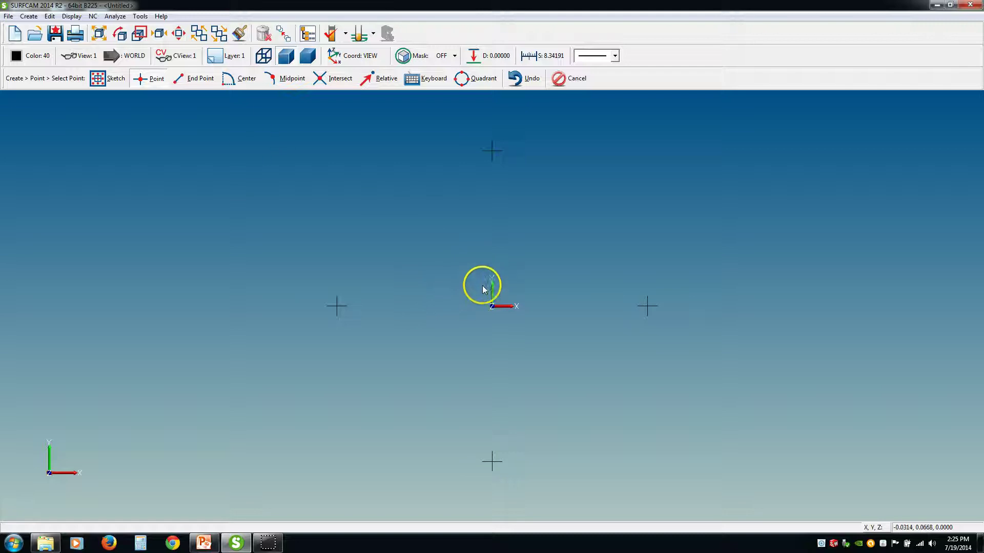
key("Escape")
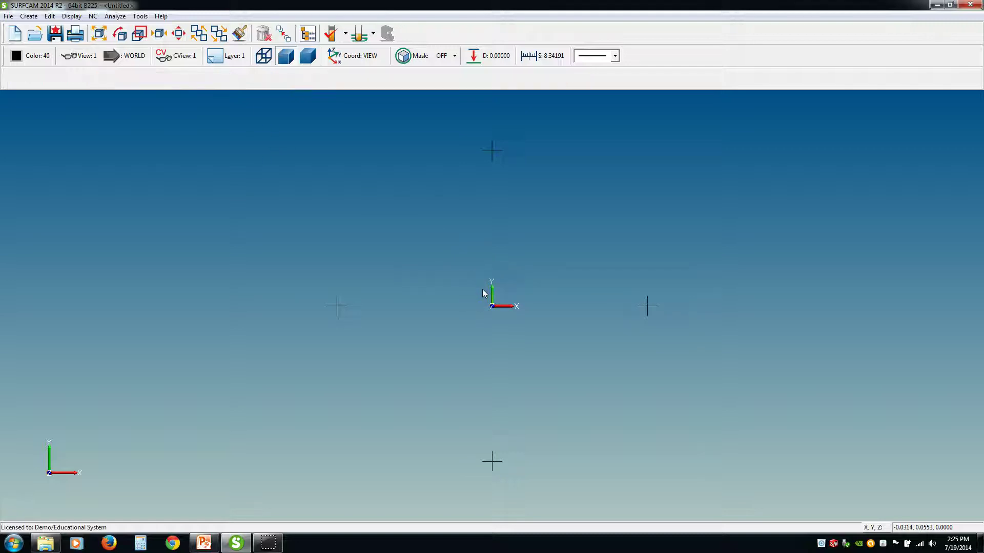
- Make the END POINT layer visible and current, and hide the POINT layer
key("ctrl+l")
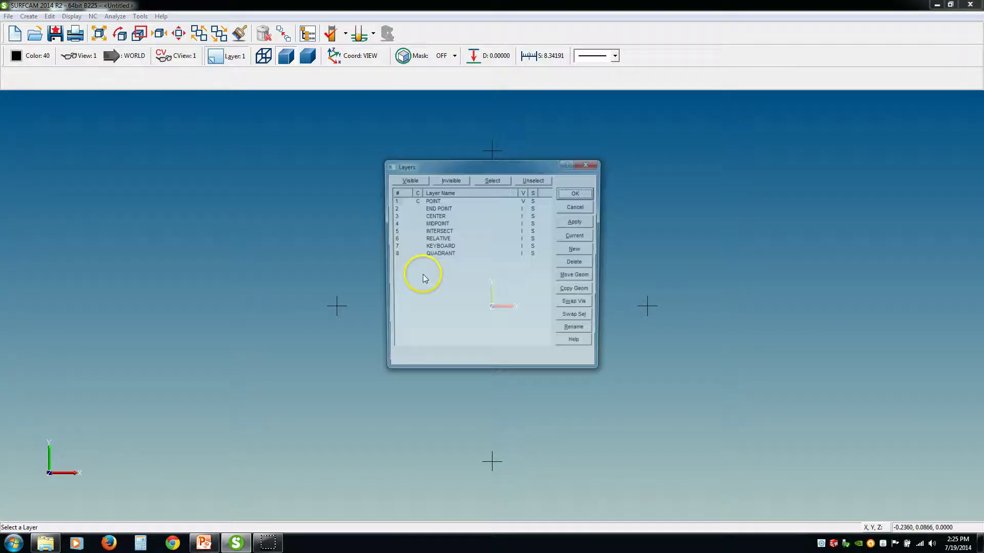
left_click(524, 208)
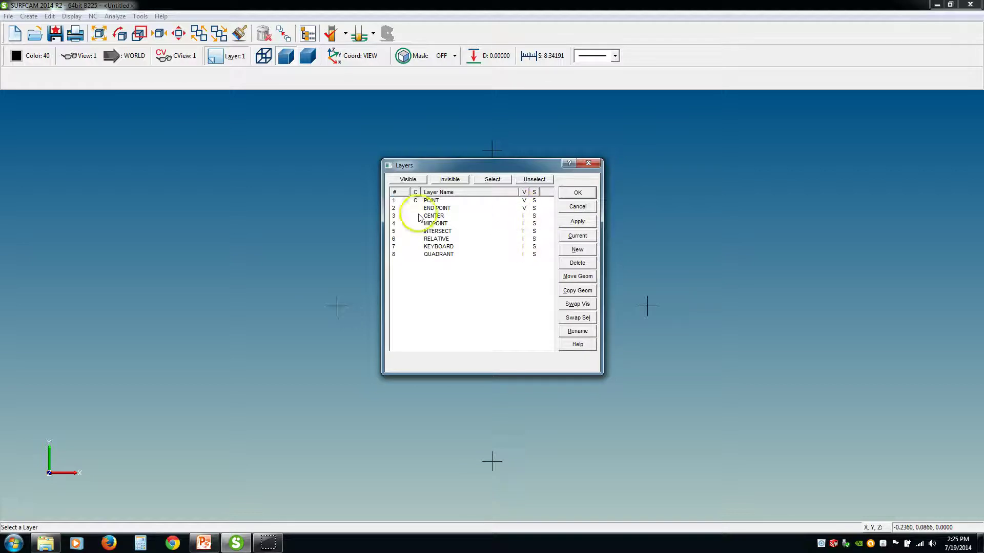
left_click(416, 208)
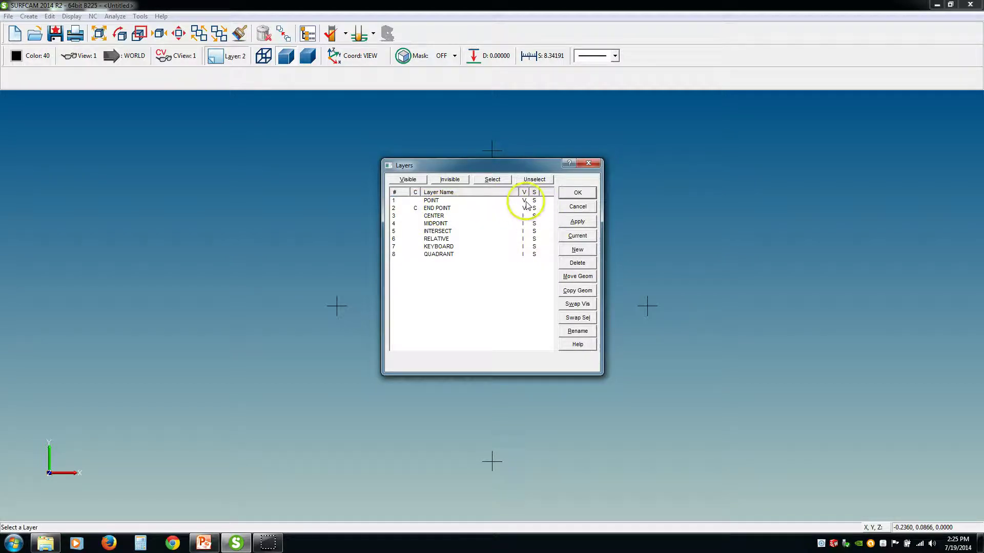
left_click(578, 193)
- Create points at the two lower corners of the rounded square using the End Point option
scroll(536, 272, "down", 5)
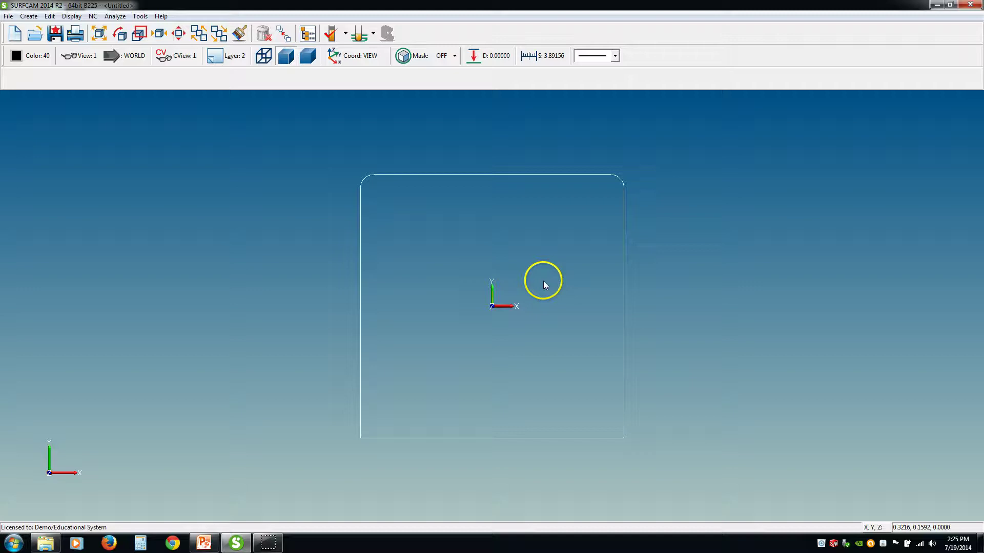
left_click(29, 16)
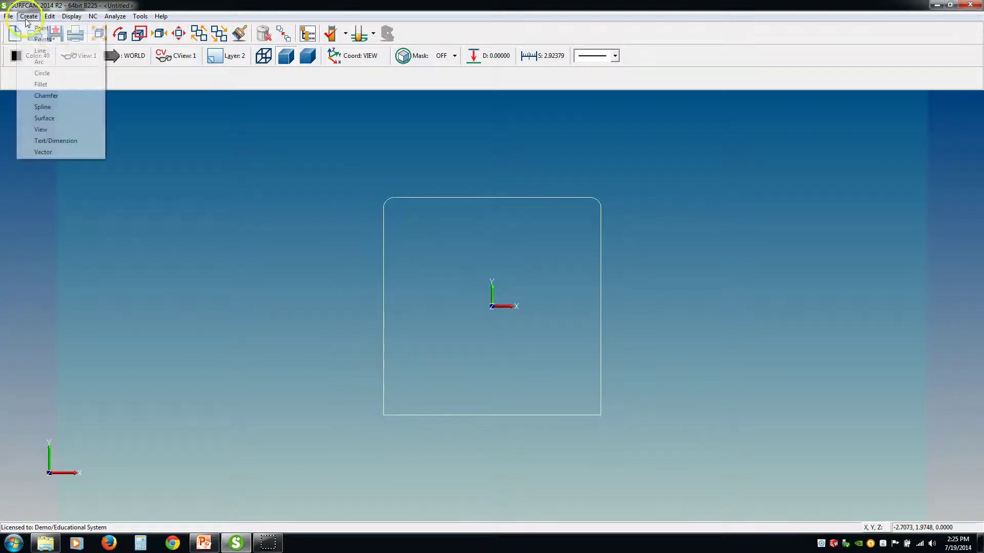
left_click(39, 29)
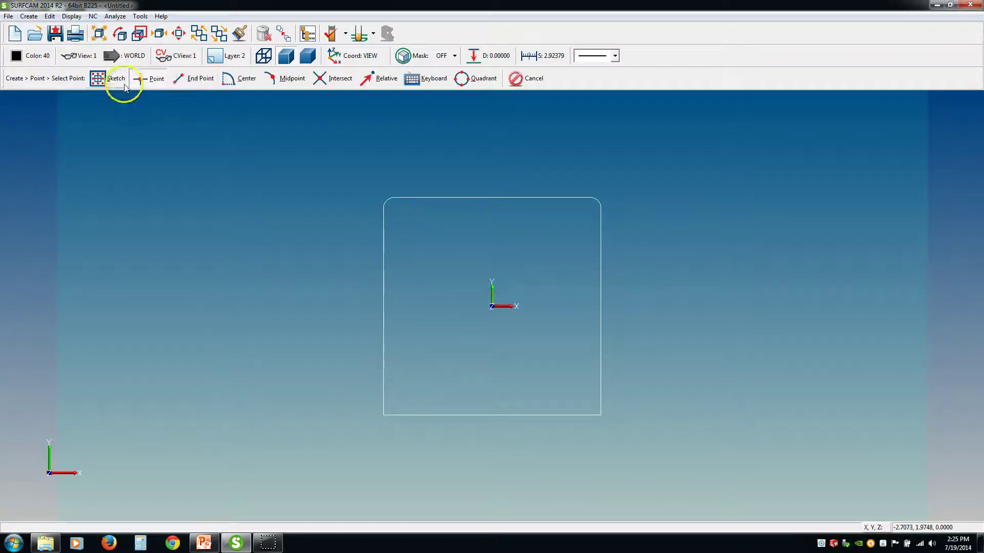
left_click(197, 80)
left_click(195, 164)
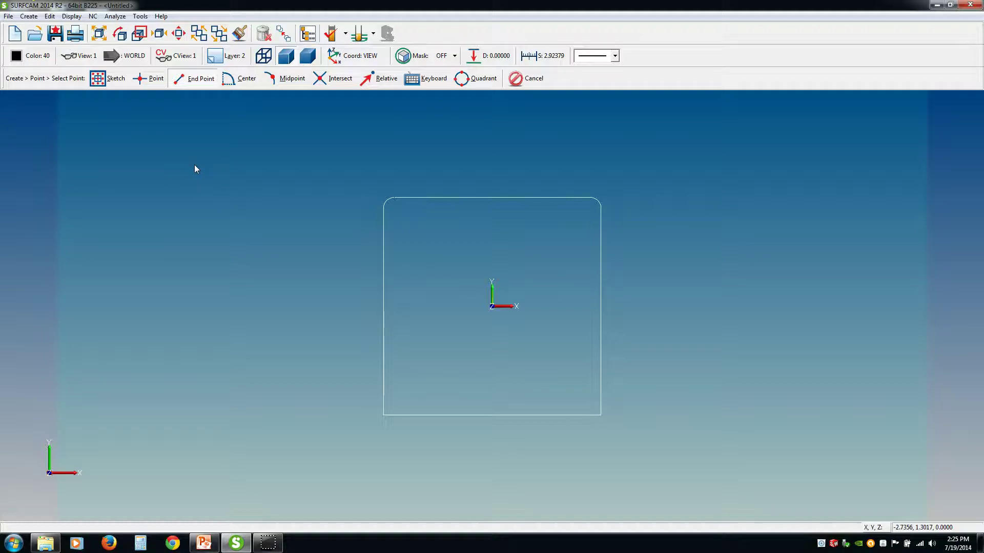
left_click(289, 196)
left_click(413, 418)
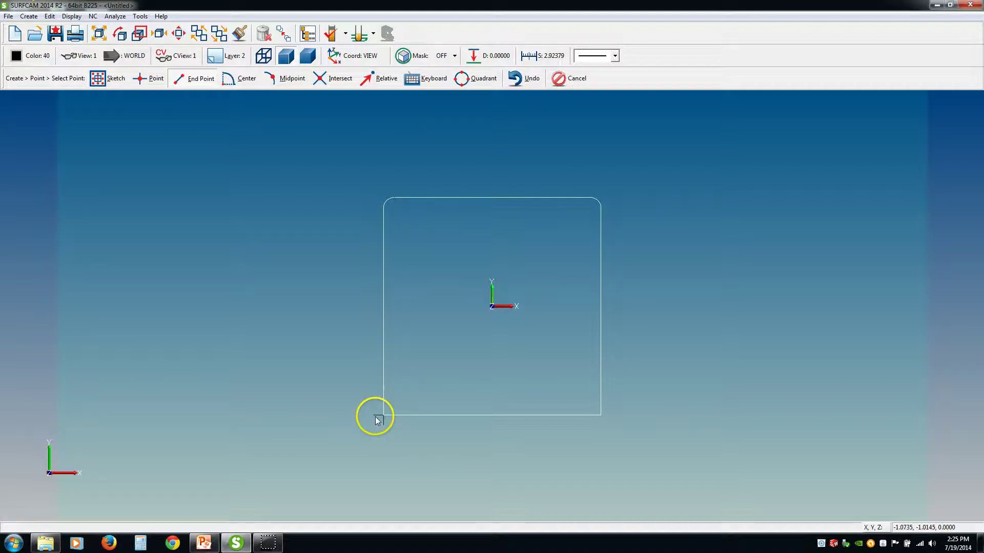
left_click(591, 418)
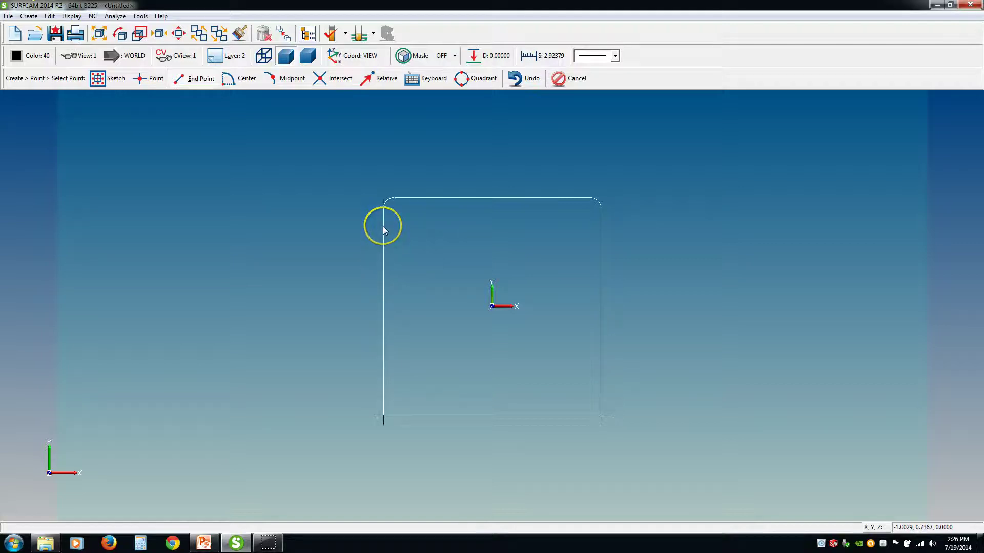
- Create end points where the straight edges meet the arcs at both rounded upper corners of the square
scroll(387, 218, "up", 5)
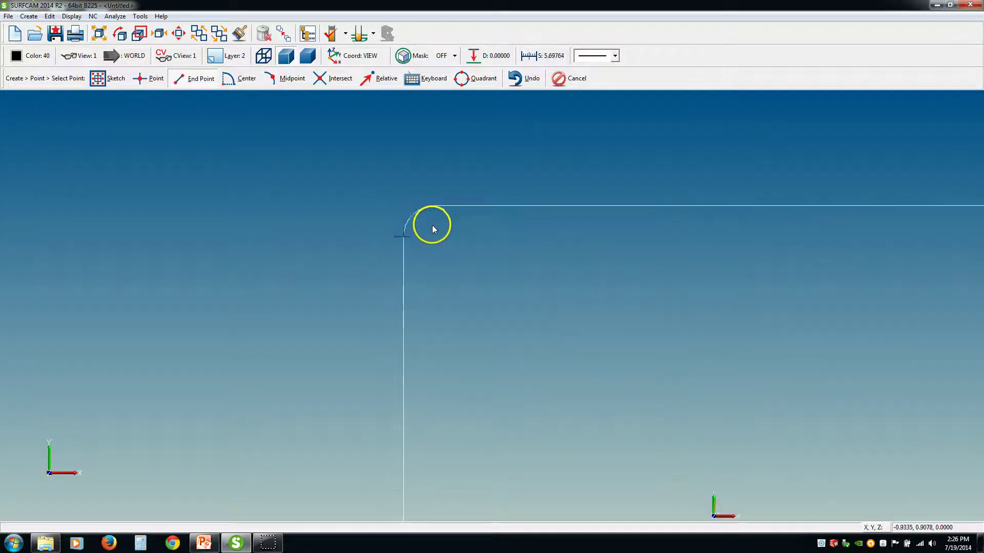
left_click(404, 244)
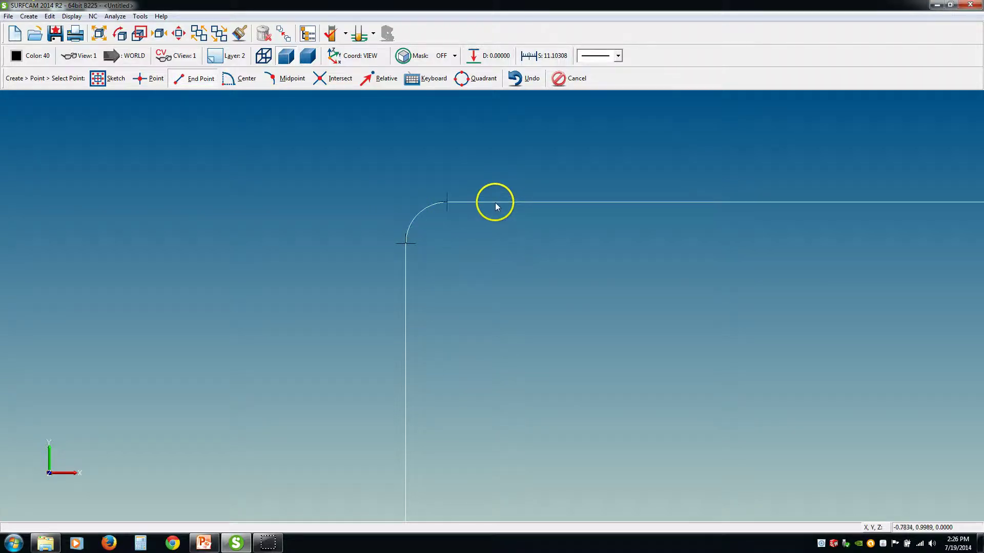
scroll(499, 204, "down", 9)
scroll(727, 278, "up", 1)
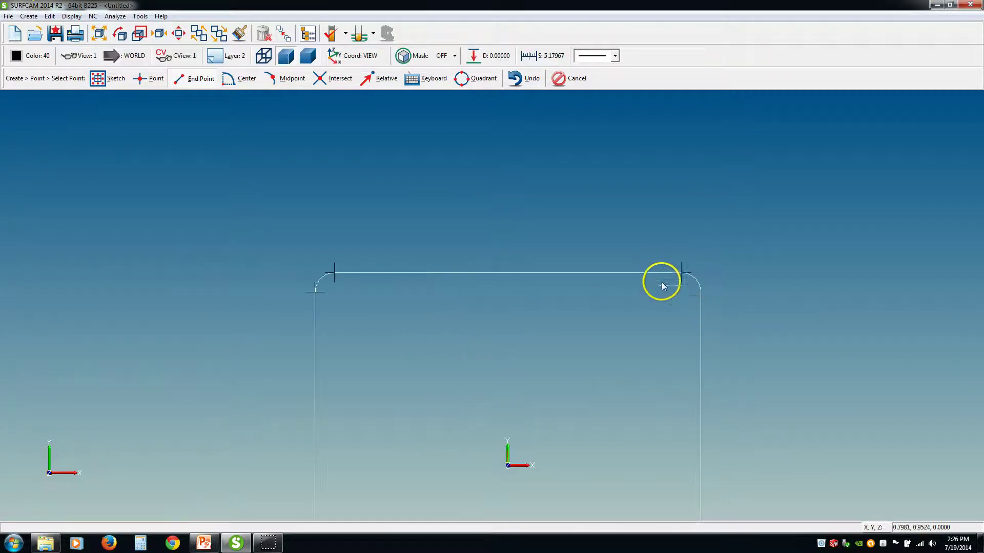
scroll(564, 353, "down", 5)
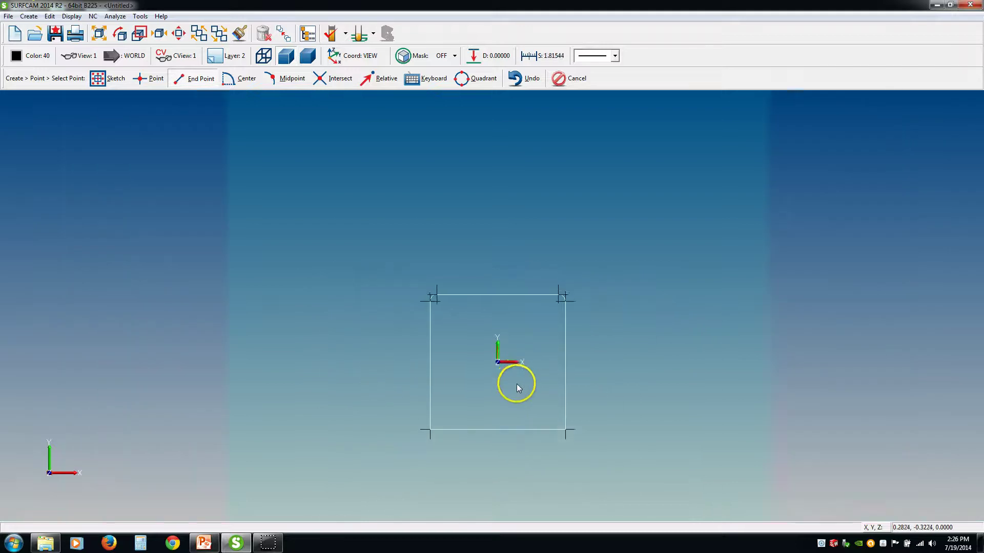
scroll(482, 369, "up", 2)
scroll(477, 370, "down", 1)
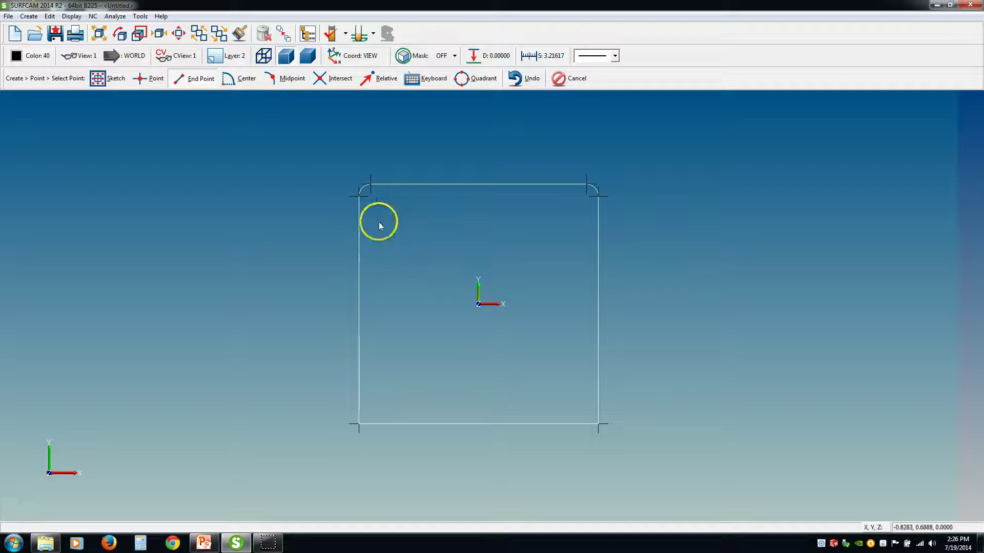
key("Escape")
- Make the CENTER layer visible and current, and hide the END POINT layer
key("ctrl+l")
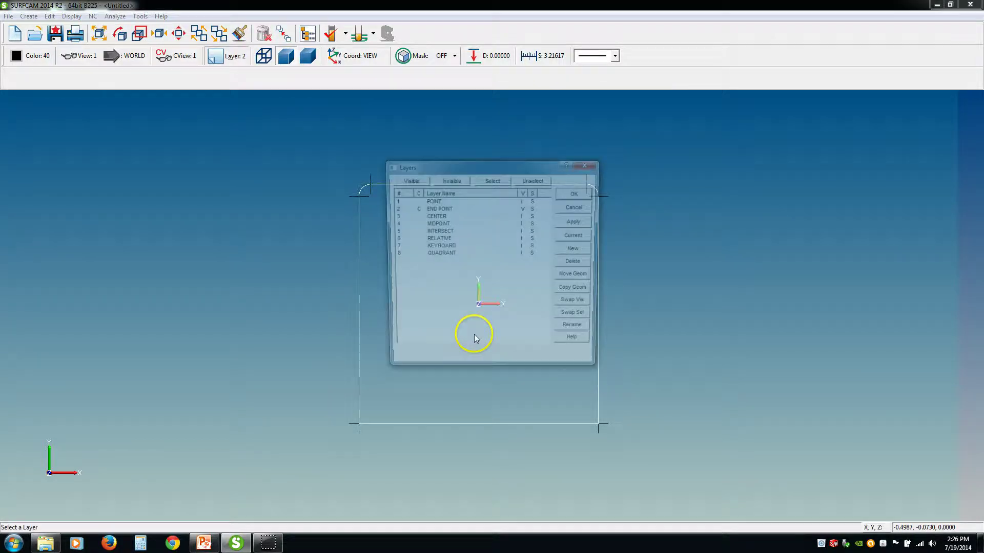
left_click(523, 215)
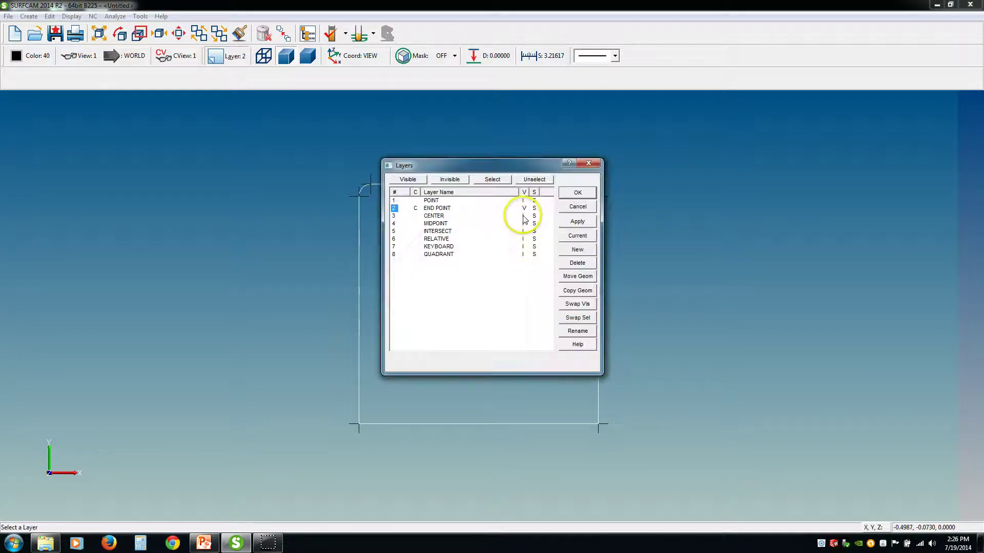
double_click(416, 216)
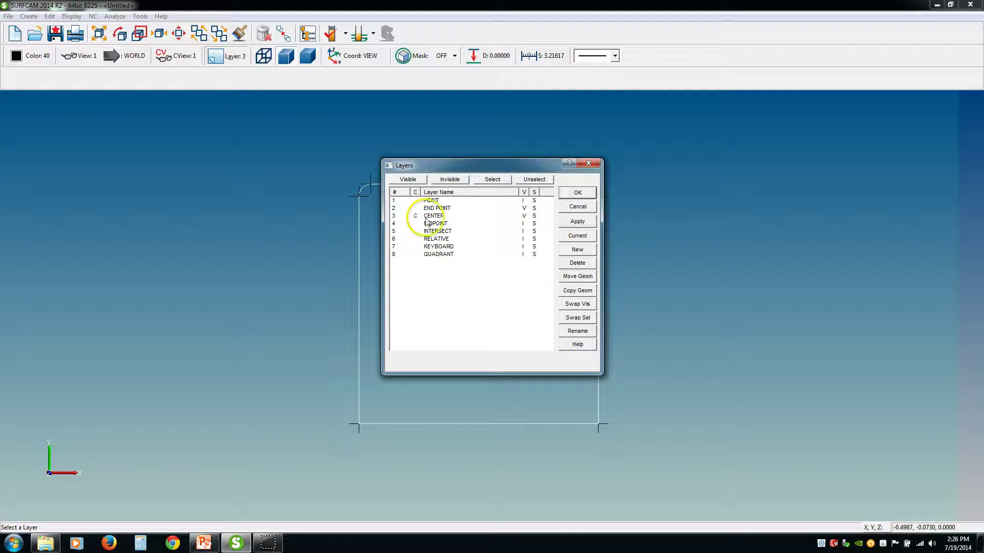
left_click(571, 195)
- Create points at the centers of the circle, the open arc and the horizontal line using the Center option
scroll(576, 285, "down", 4)
scroll(653, 309, "up", 2)
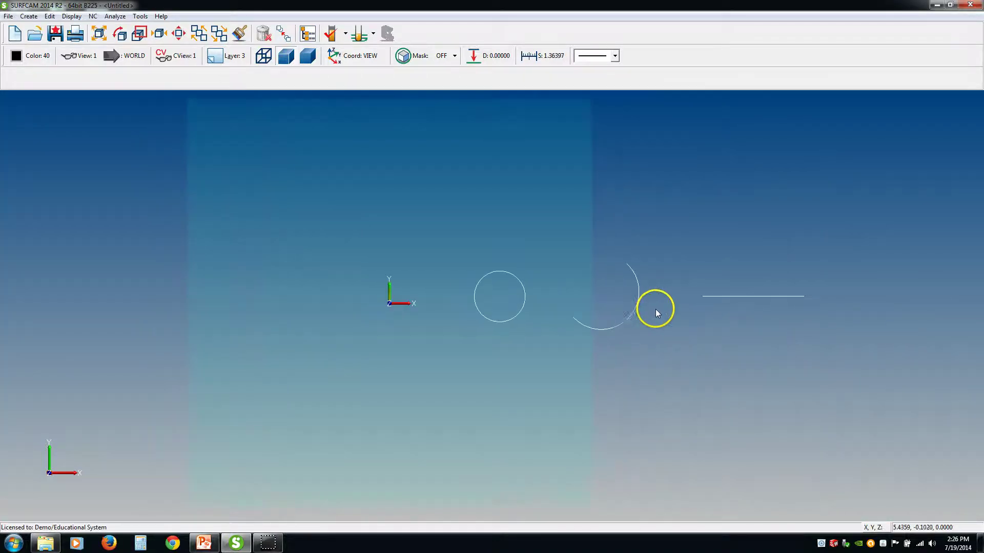
key("alt+c")
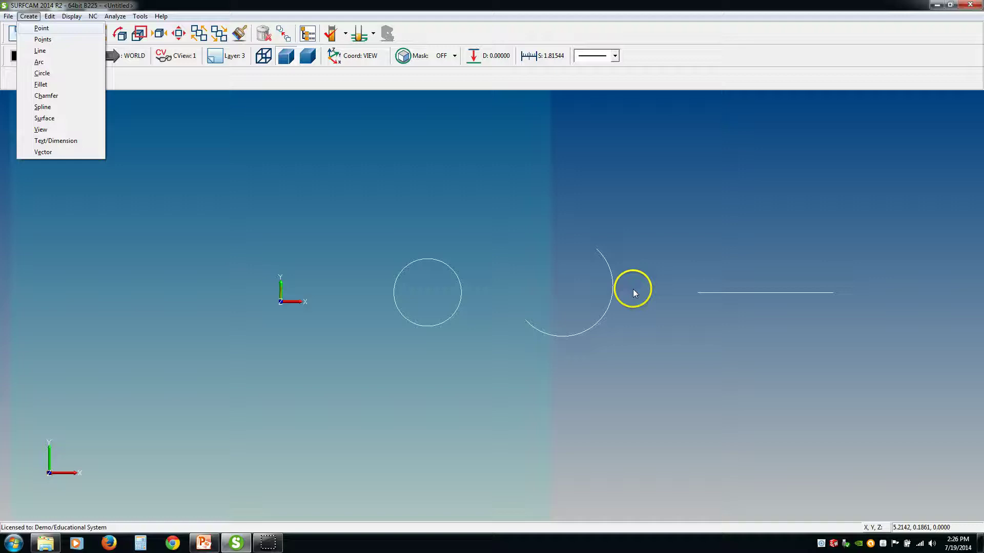
key("p")
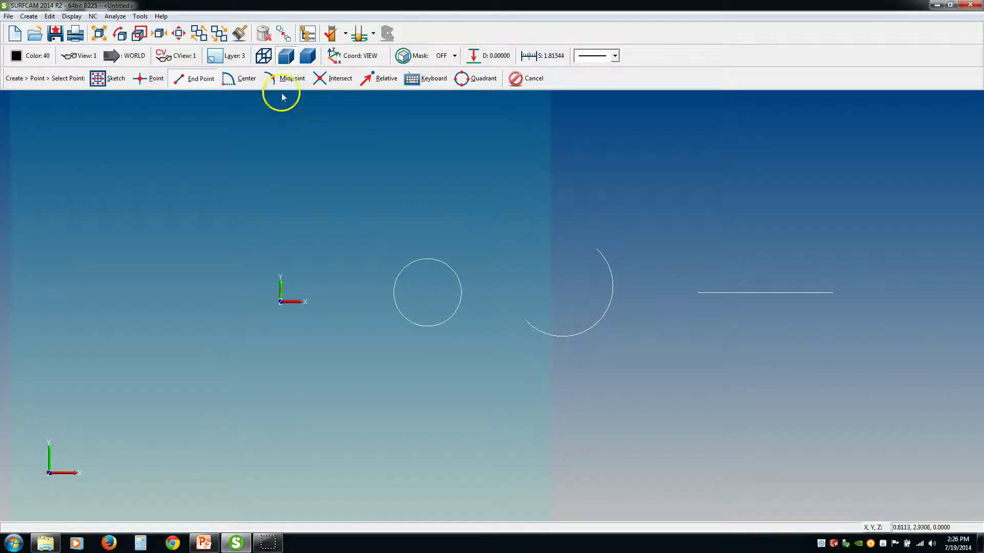
left_click(245, 82)
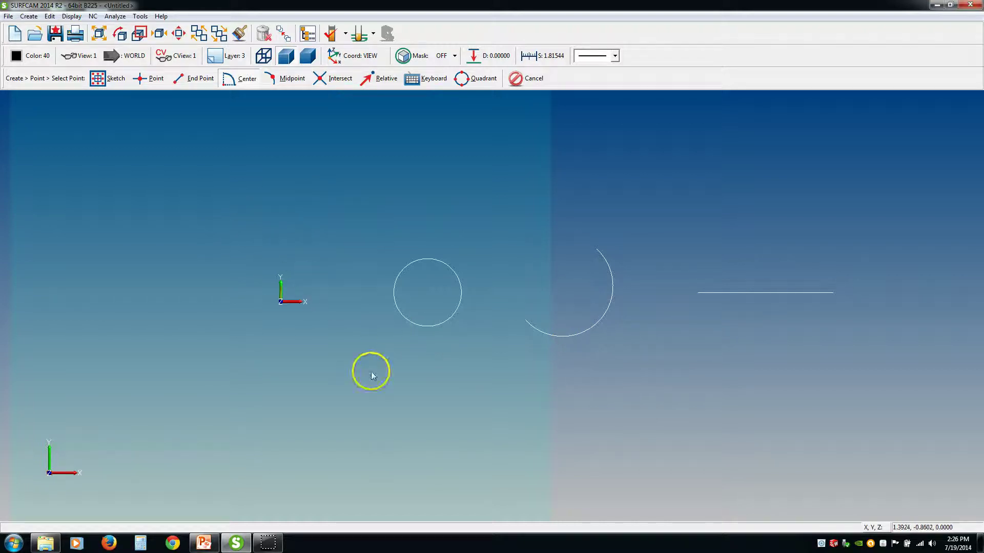
left_click(435, 328)
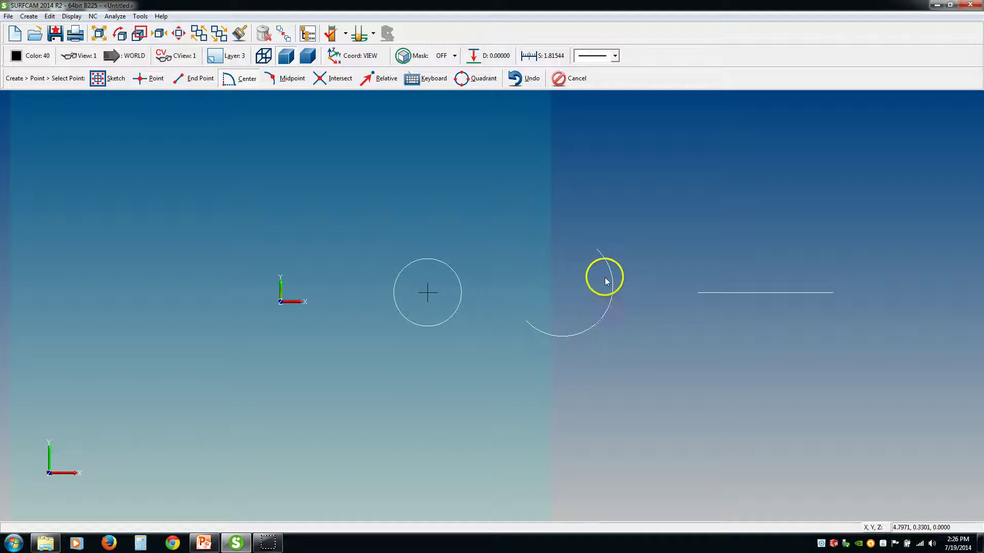
left_click(608, 311)
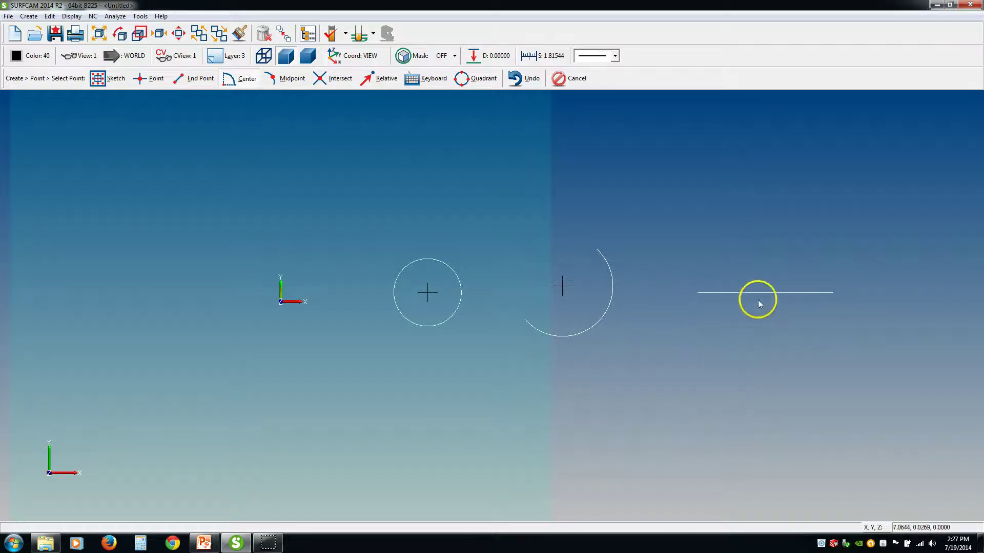
left_click(713, 294)
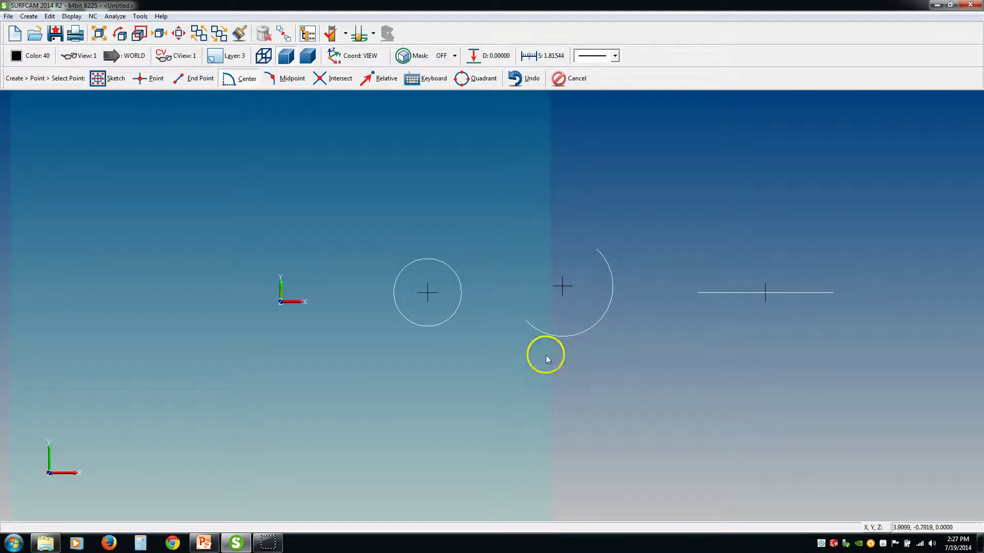
scroll(490, 308, "down", 1)
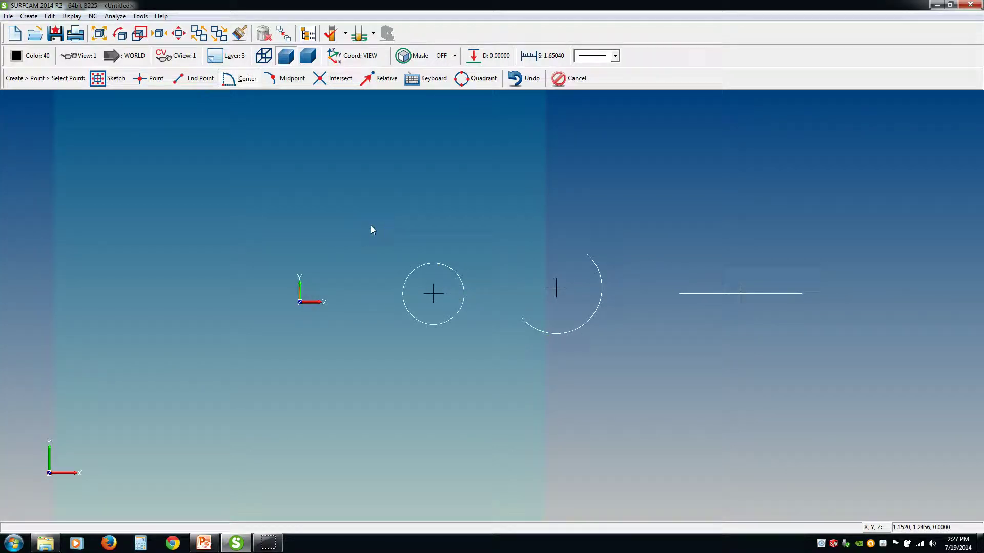
- Make the MIDPOINT layer visible and current, and hide the CENTER layer
key("l")
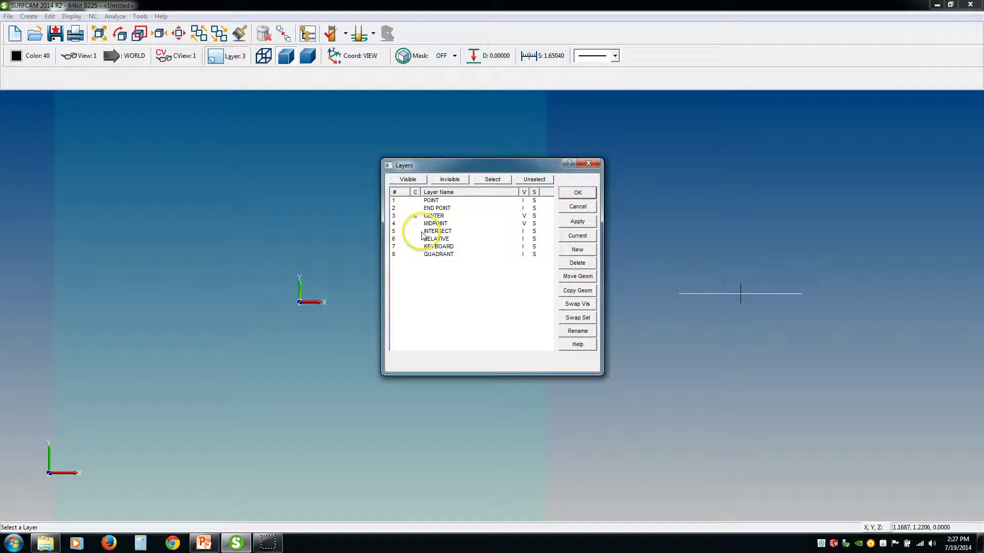
left_click(415, 223)
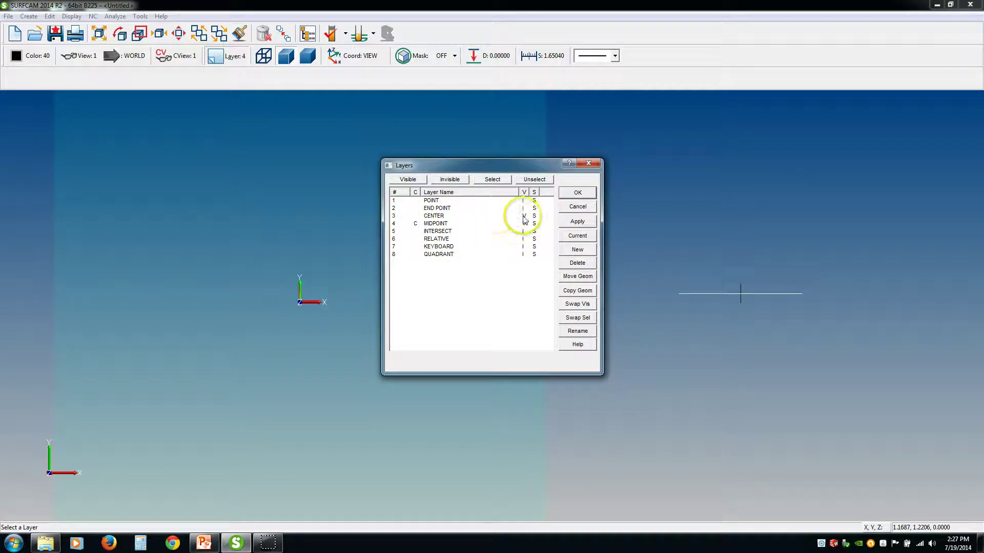
left_click(577, 193)
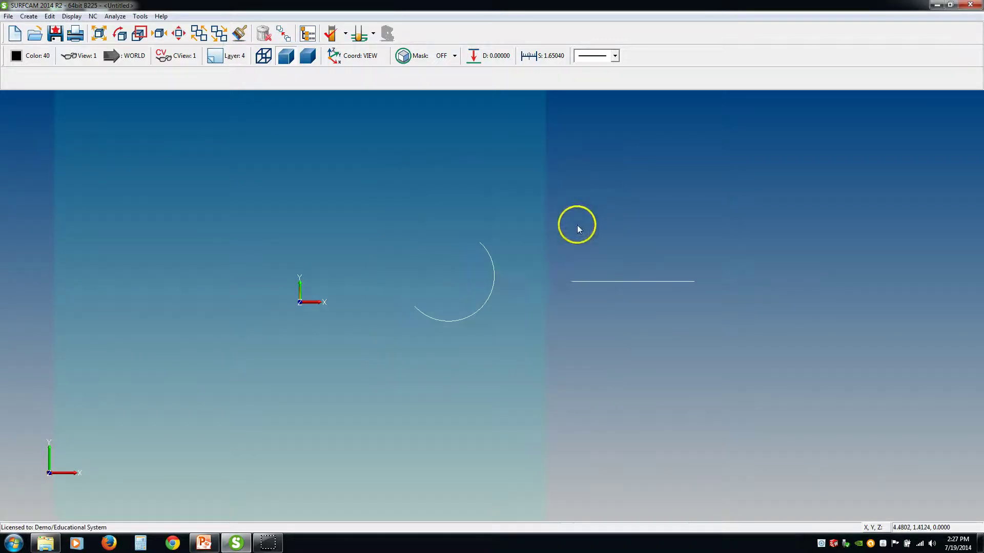
left_click(564, 281)
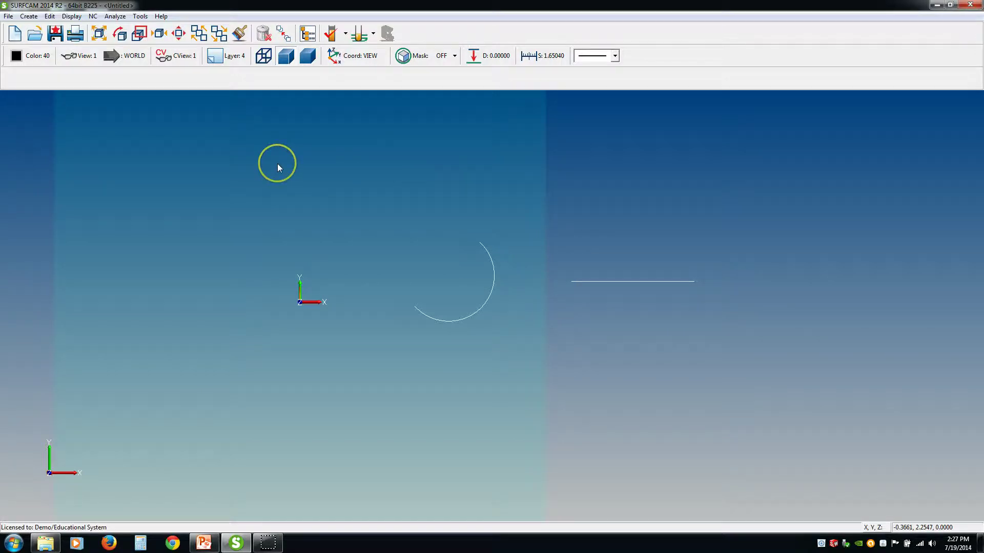
- Create points at the midpoints of the horizontal line and the open arc using the Midpoint option
key("alt+c")
key("p")
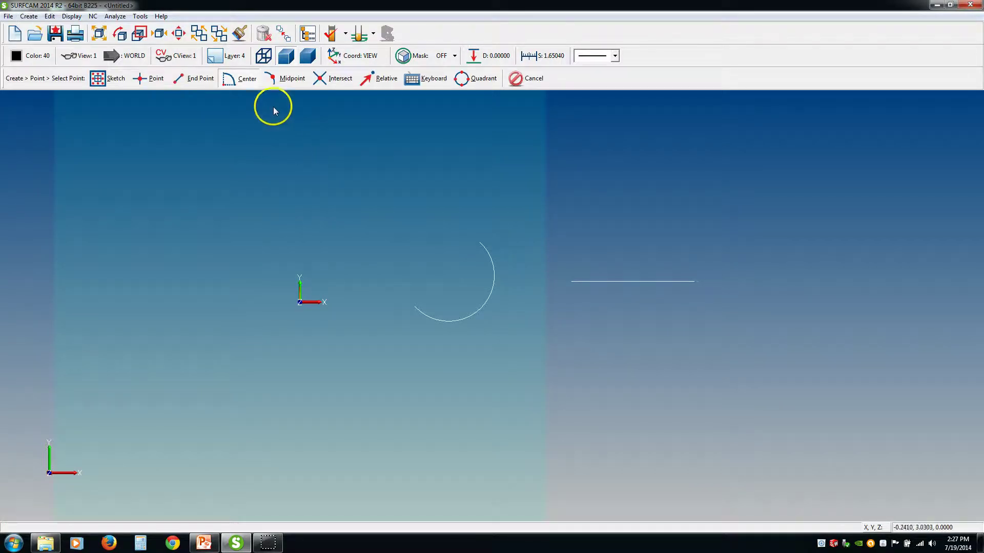
left_click(285, 79)
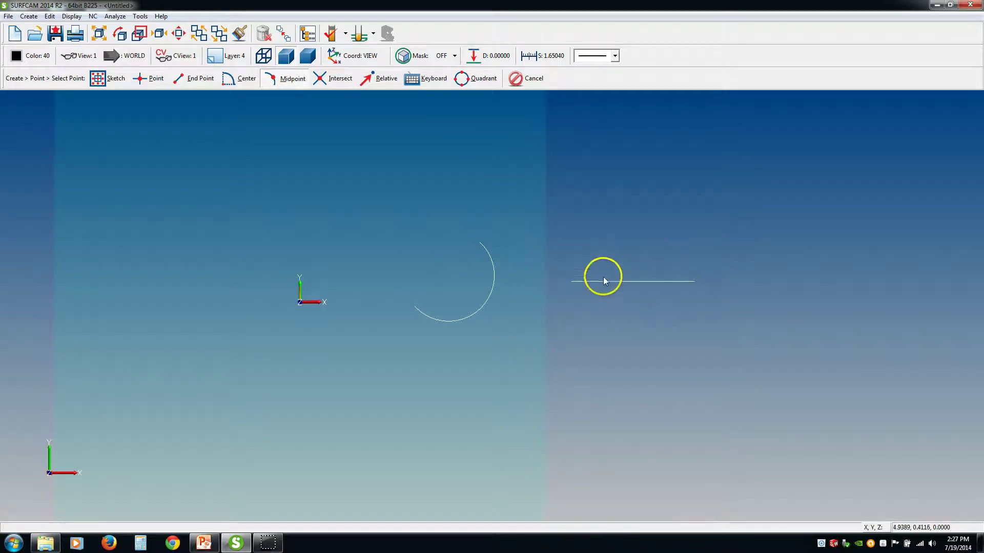
left_click(684, 281)
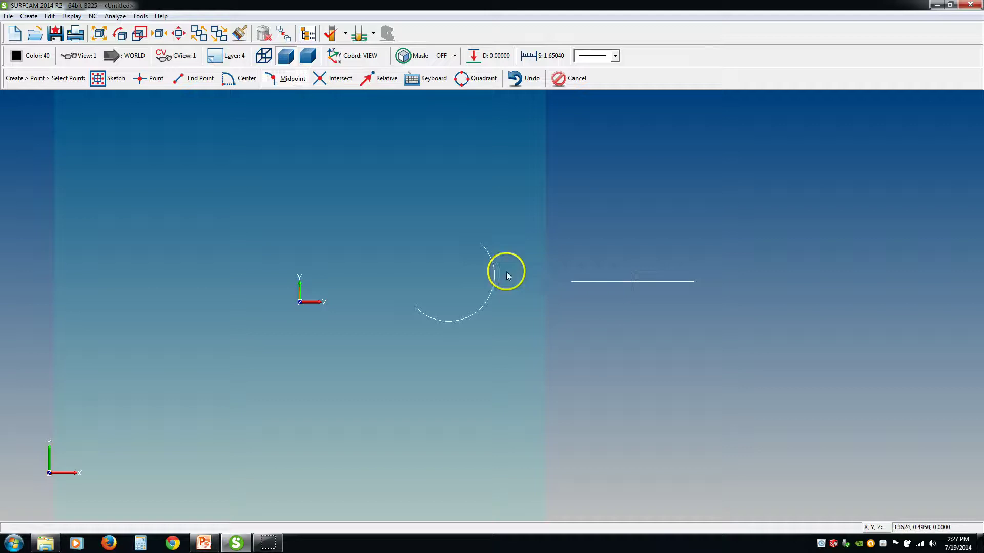
left_click(490, 257)
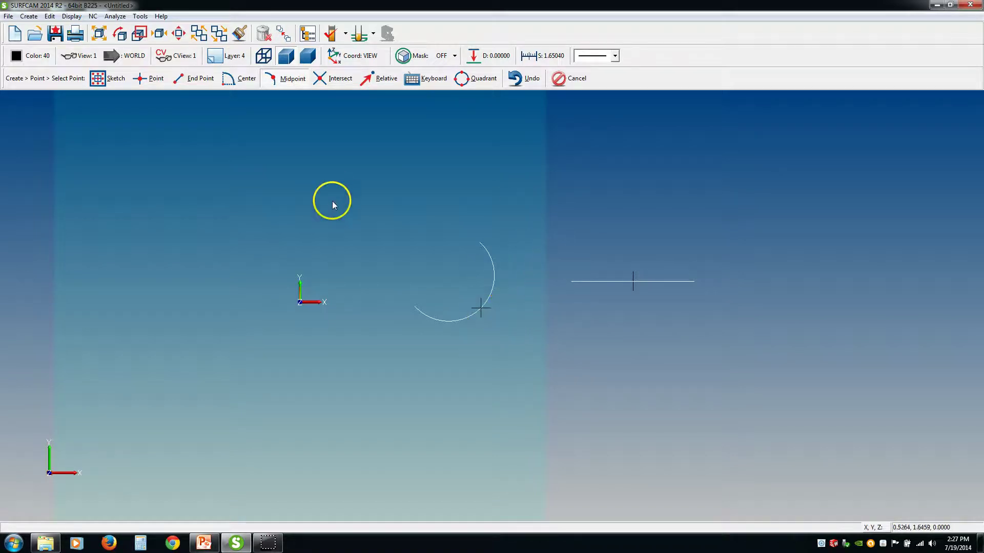
scroll(323, 256, "down", 1)
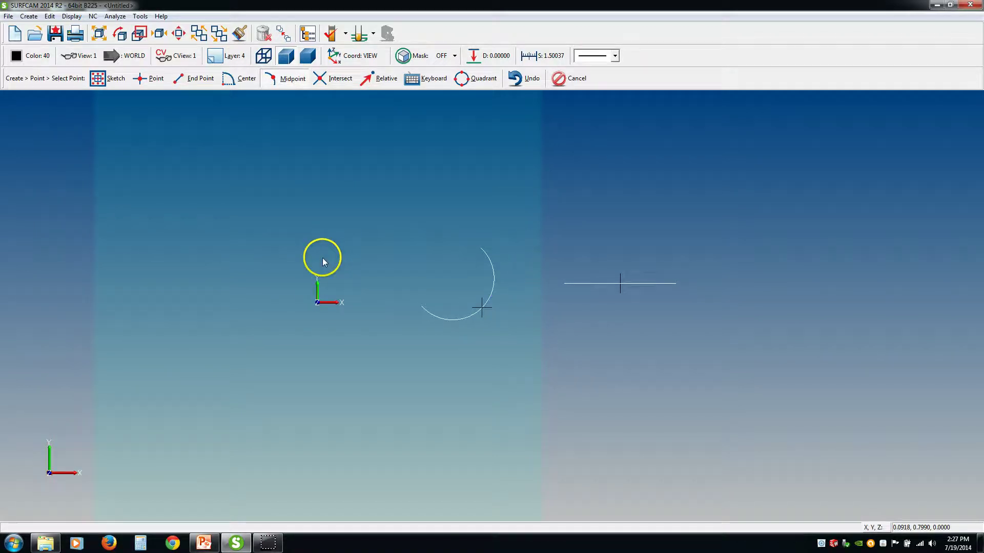
- Make the INTERSECT layer visible and current, and hide the MIDPOINT layer
left_click(331, 81)
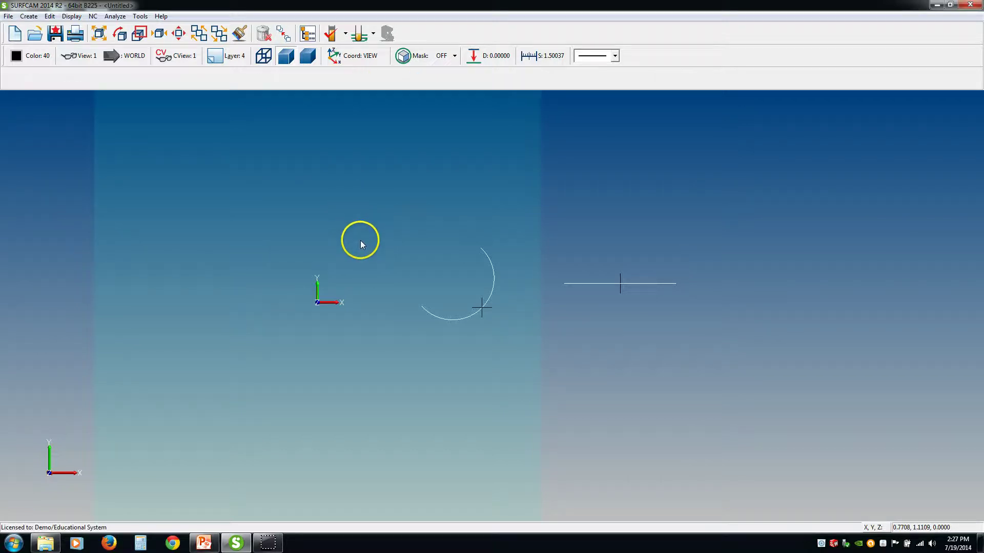
key("ctrl+l")
left_click(522, 231)
left_click(523, 231)
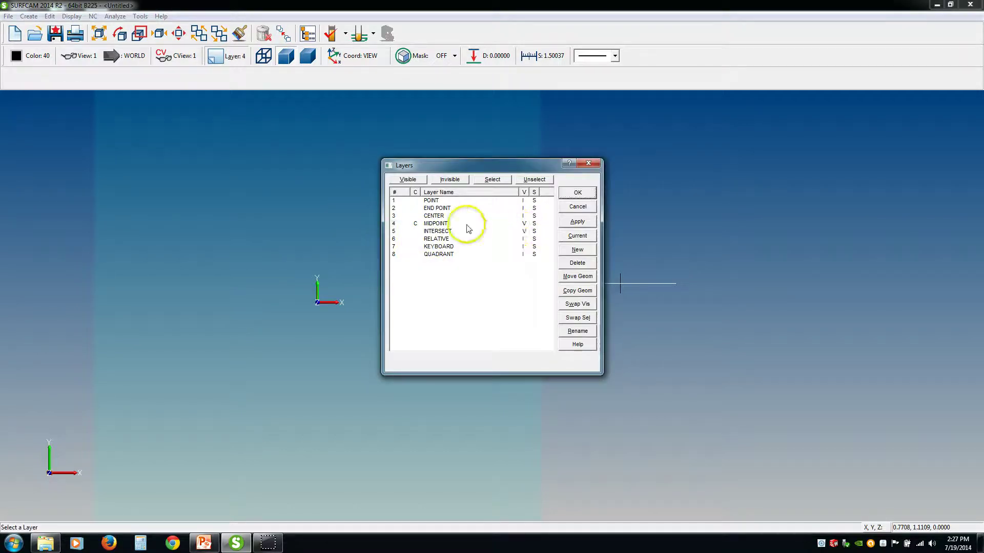
left_click(415, 231)
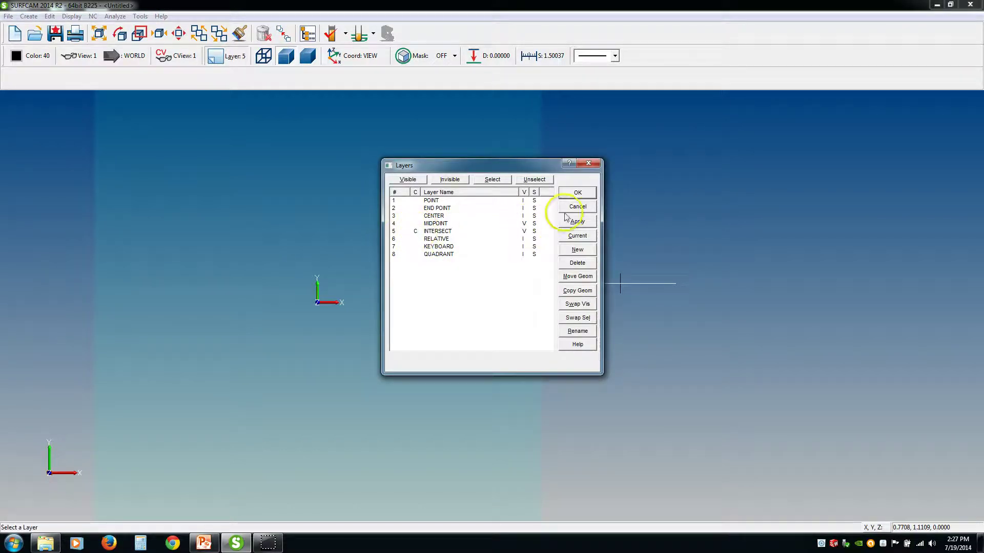
left_click(524, 224)
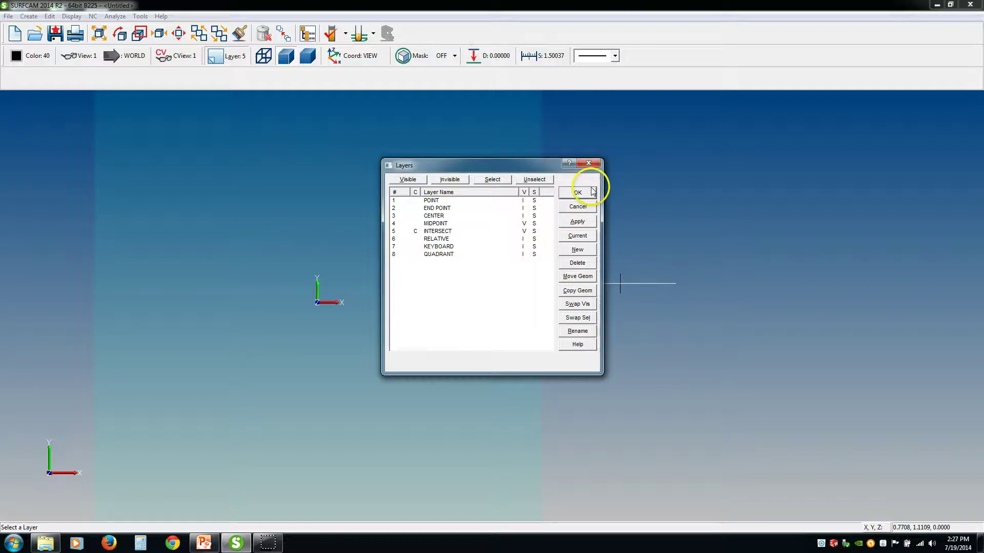
left_click(523, 223)
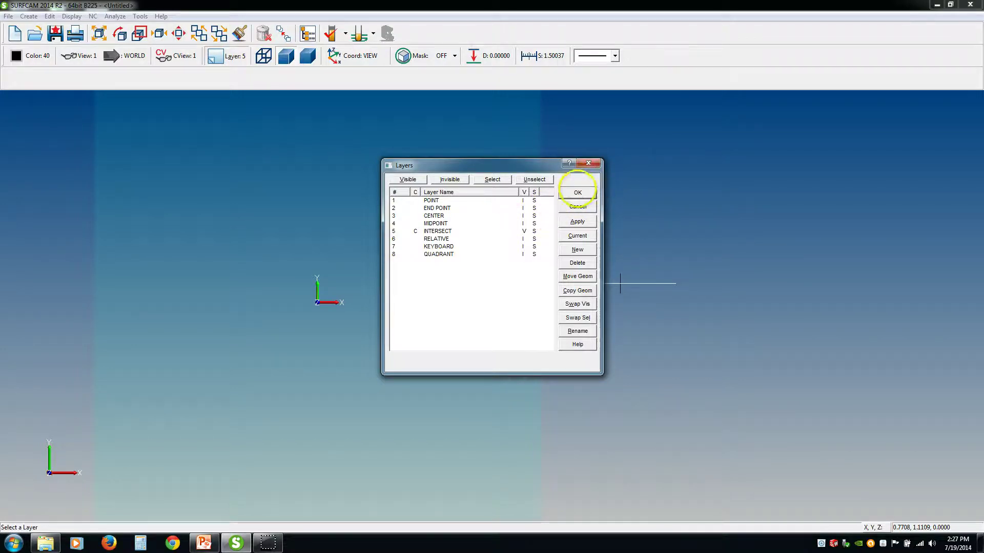
left_click(579, 191)
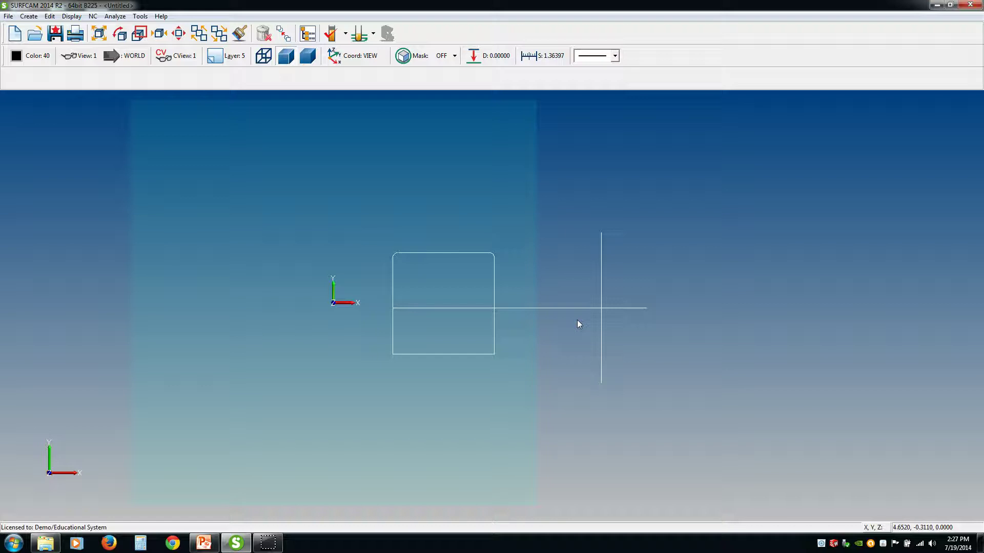
- Create a point where the square's bottom and left edges meet using the Intersect option
key("alt+c")
key("p")
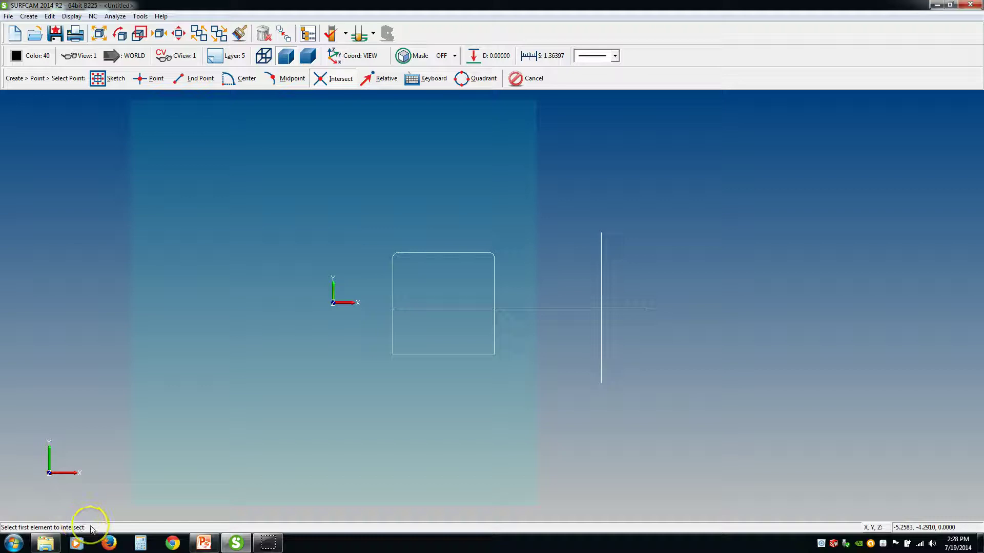
left_click(224, 479)
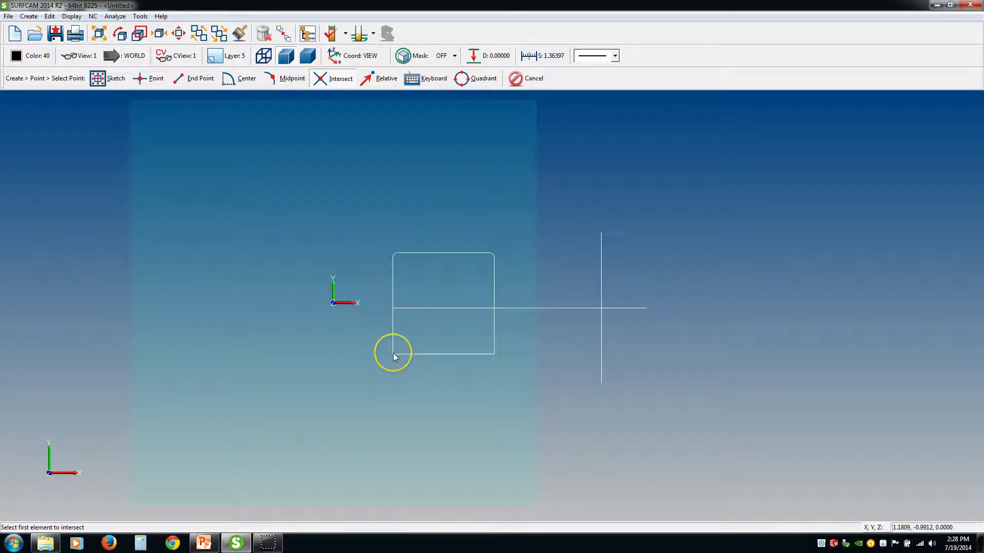
left_click(441, 354)
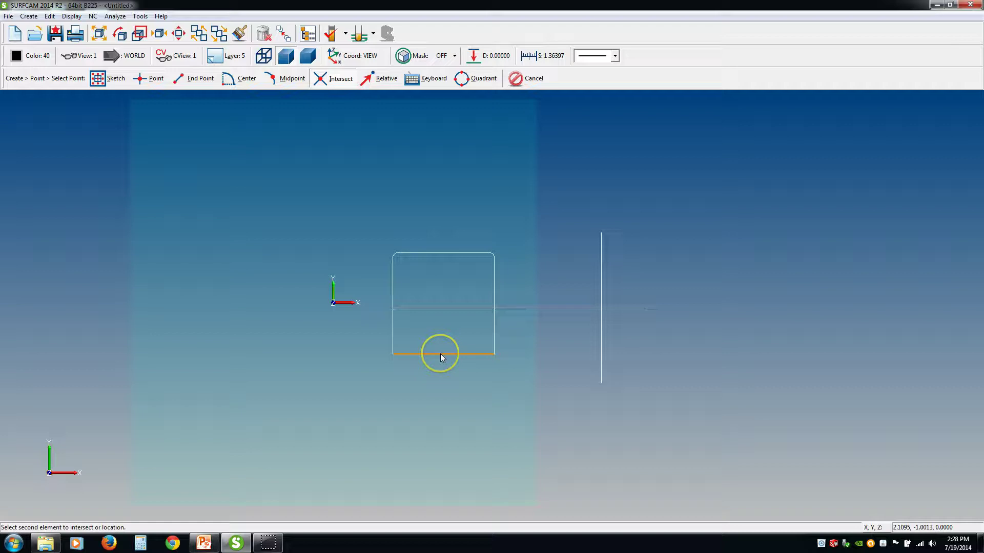
left_click(392, 329)
scroll(394, 374, "up", 5)
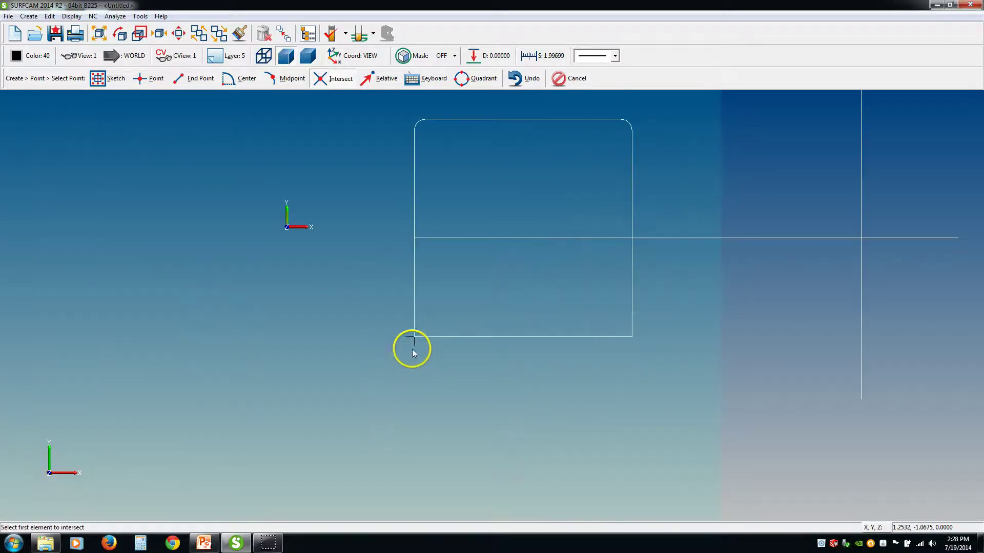
scroll(405, 349, "down", 5)
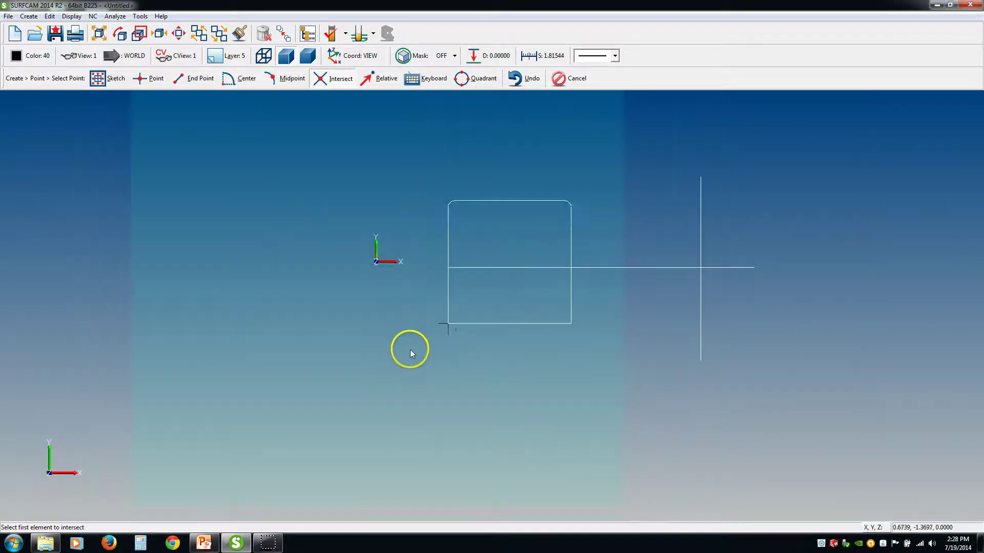
- Create an Intersect point at the theoretical sharp corner of the square's left and top edges, outside the rounded corner
scroll(503, 241, "up", 4)
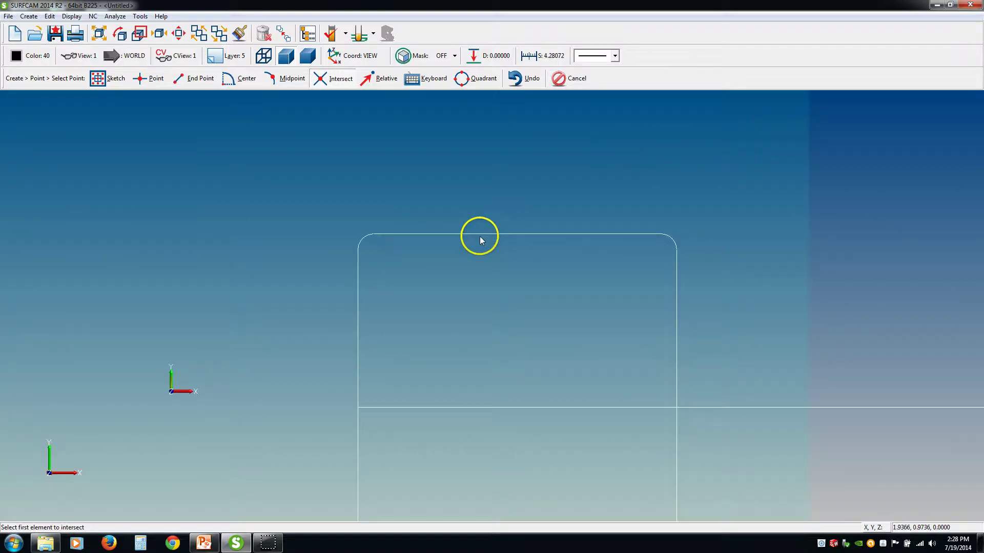
scroll(458, 289, "down", 1)
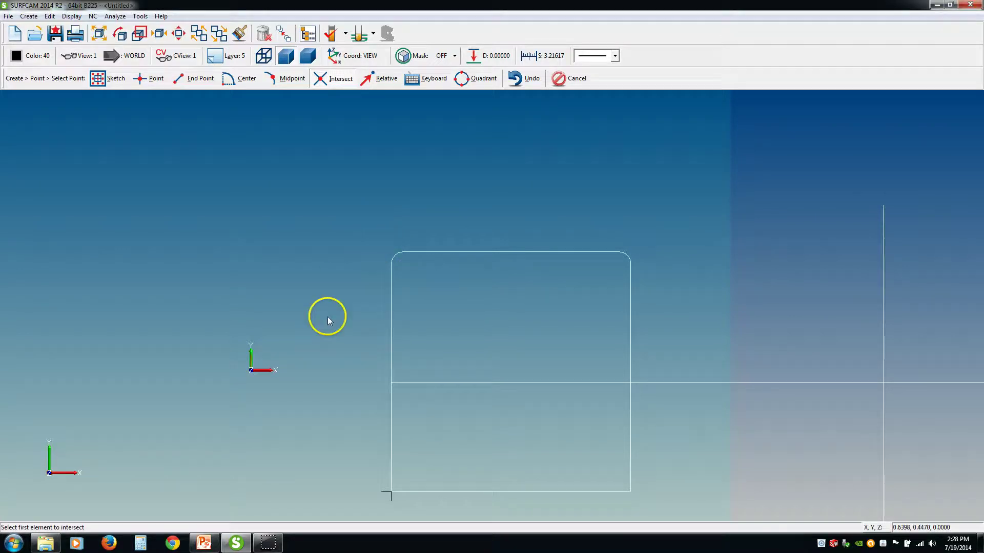
left_click(389, 294)
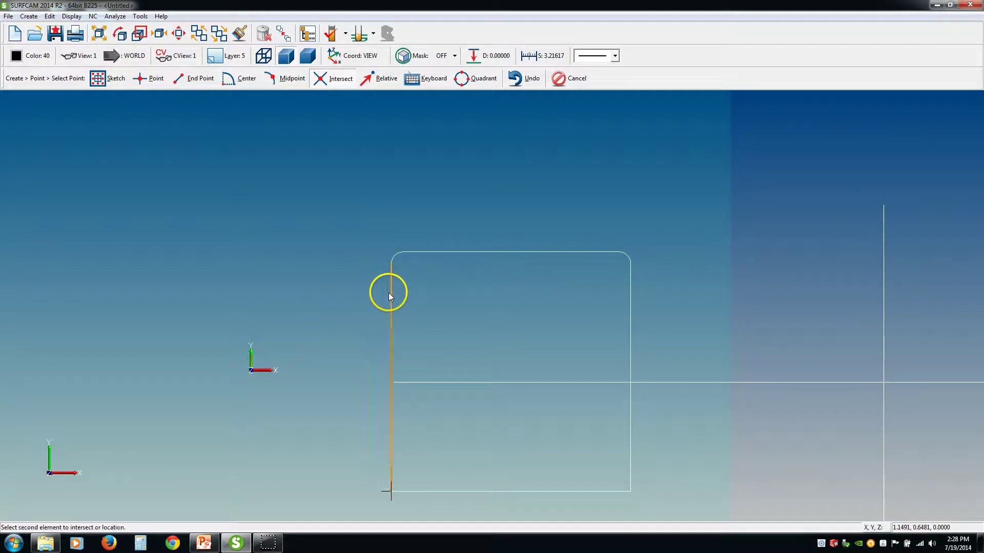
left_click(475, 253)
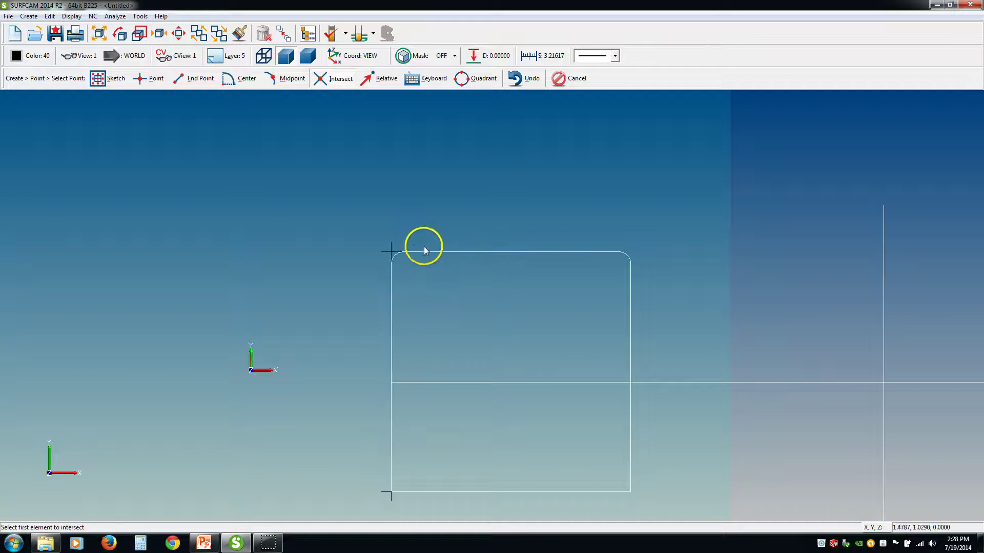
scroll(401, 245, "up", 5)
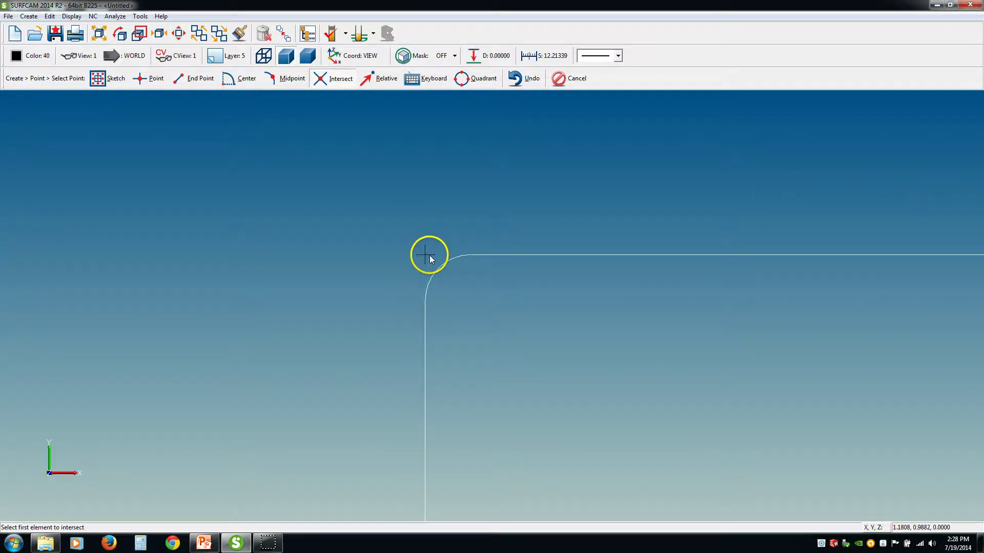
- Create an Intersect point from the vertical line beside the square and the long horizontal line, picking the vertical line first
scroll(461, 287, "down", 4)
scroll(616, 401, "down", 4)
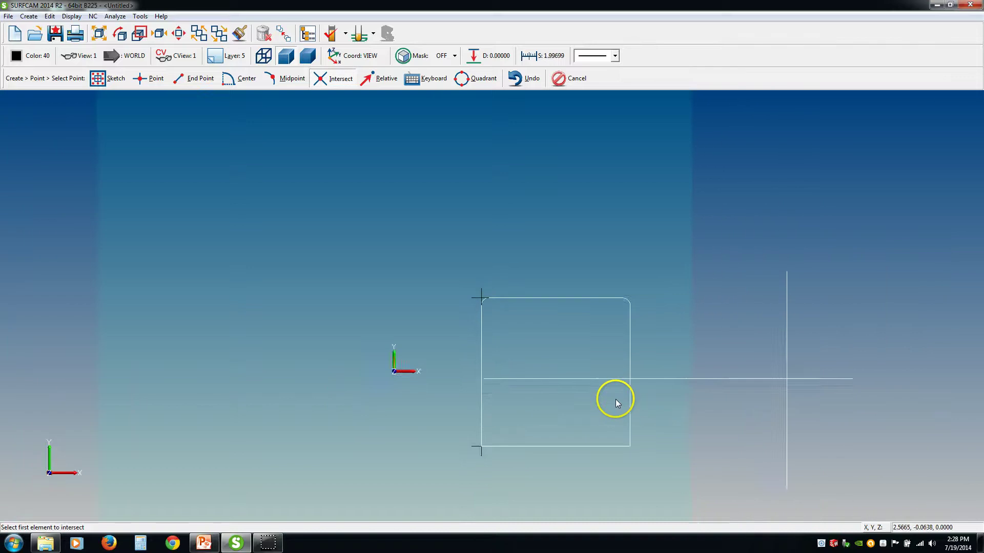
left_click(763, 333)
left_click(797, 372)
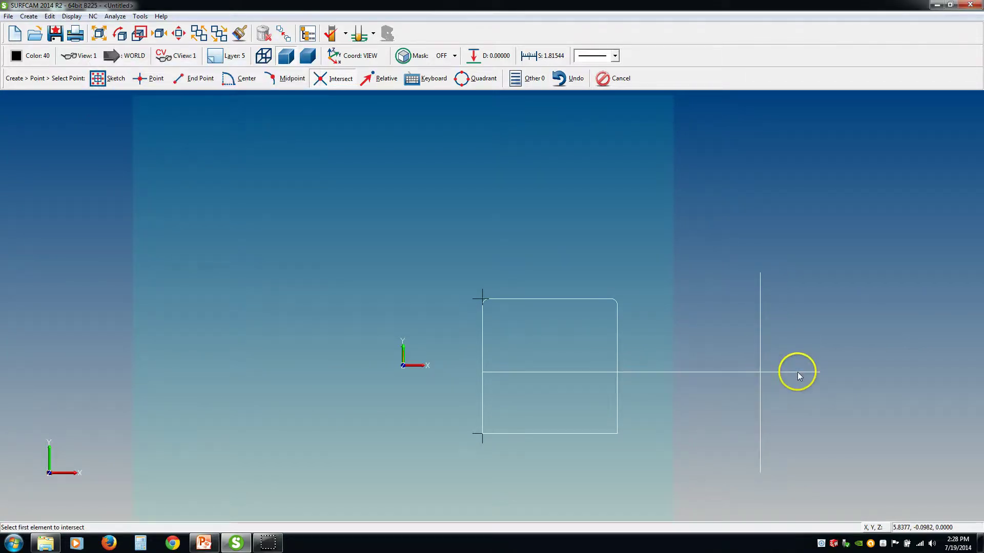
- Examine from rotated views where the new intersection point lies relative to the vertical and horizontal lines, and return to View 1
scroll(728, 397, "down", 1)
middle_click_drag(729, 397, 734, 372)
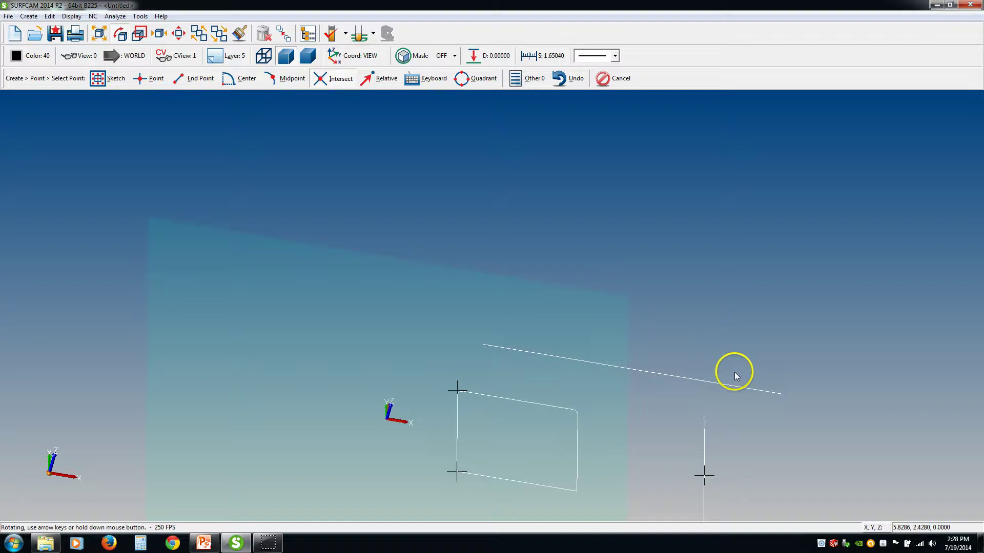
scroll(727, 394, "down", 2)
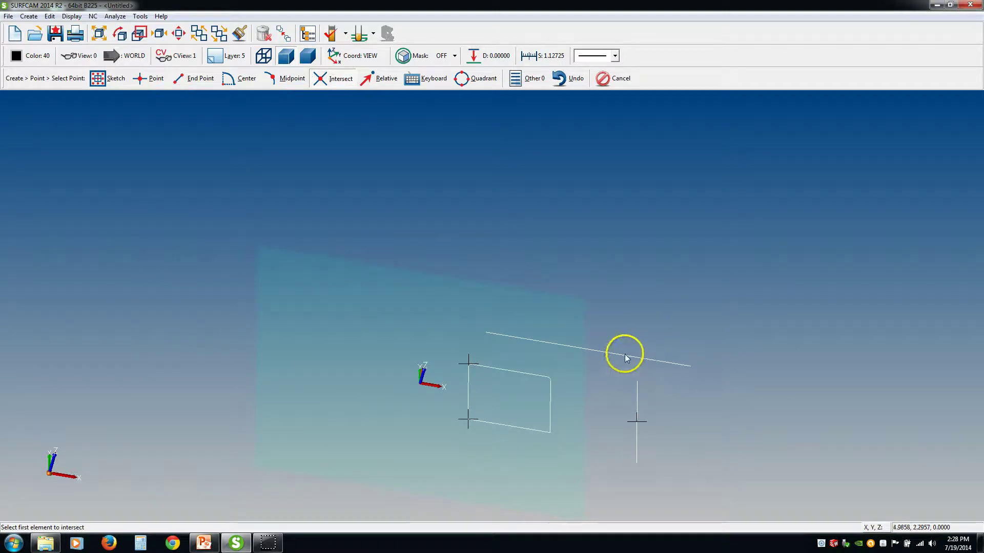
scroll(722, 401, "down", 1)
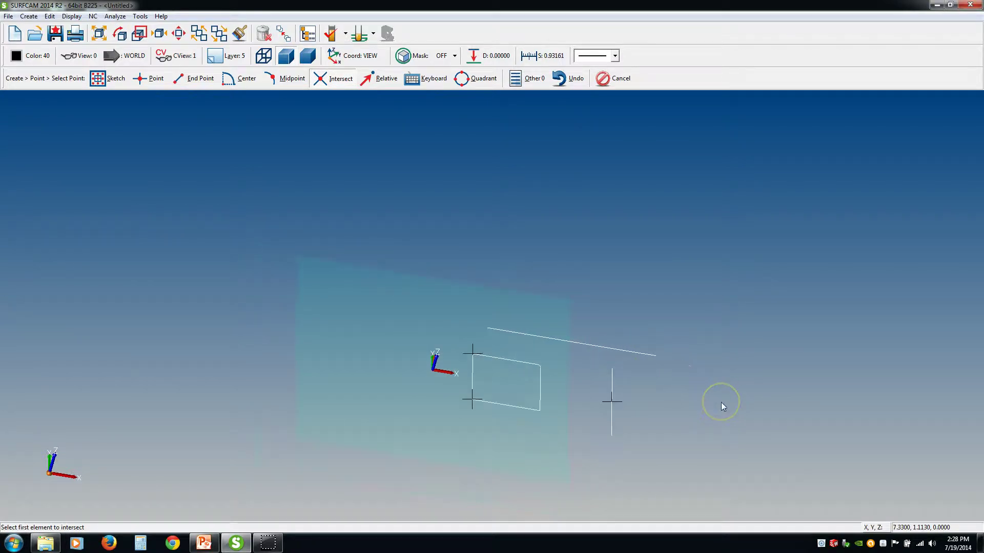
key("ctrl+1")
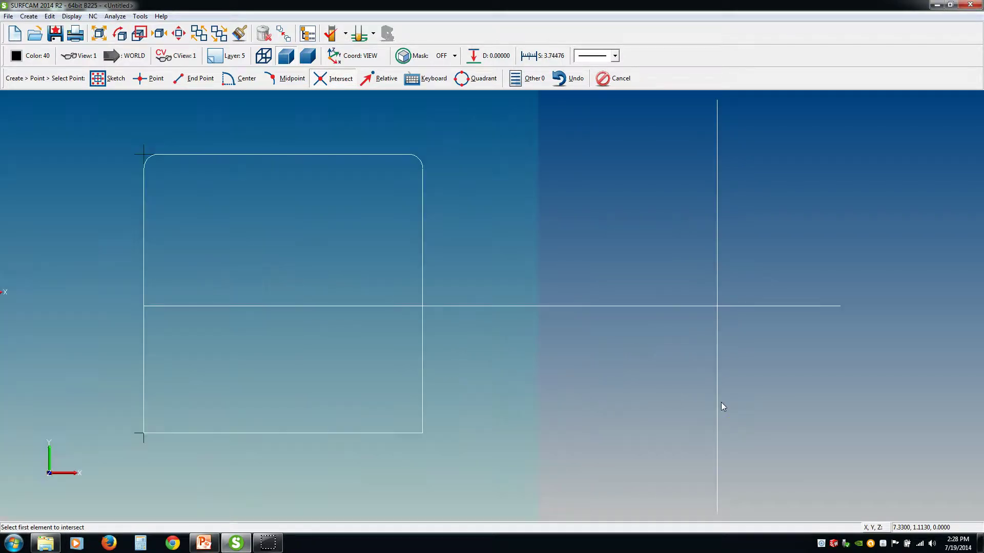
scroll(722, 404, "down", 1)
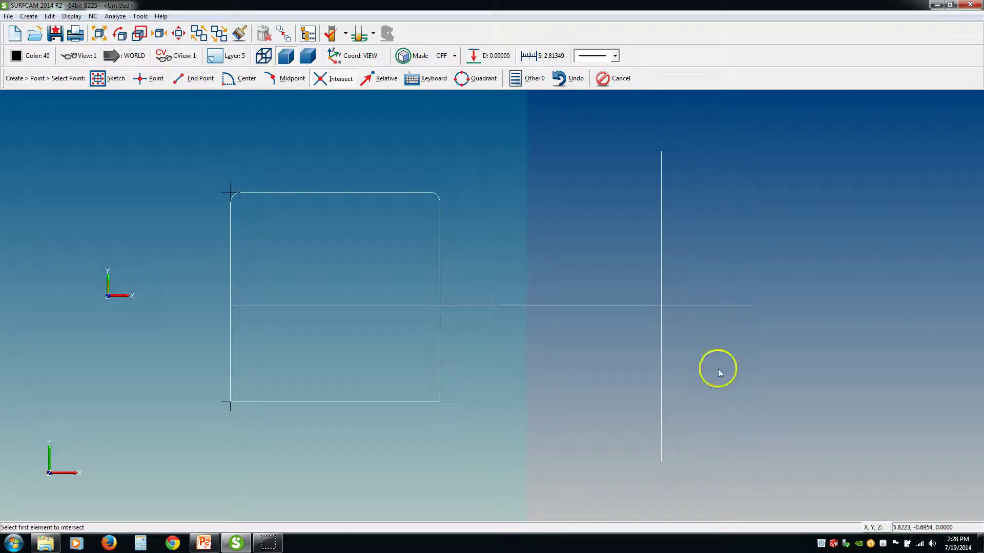
scroll(627, 346, "down", 1)
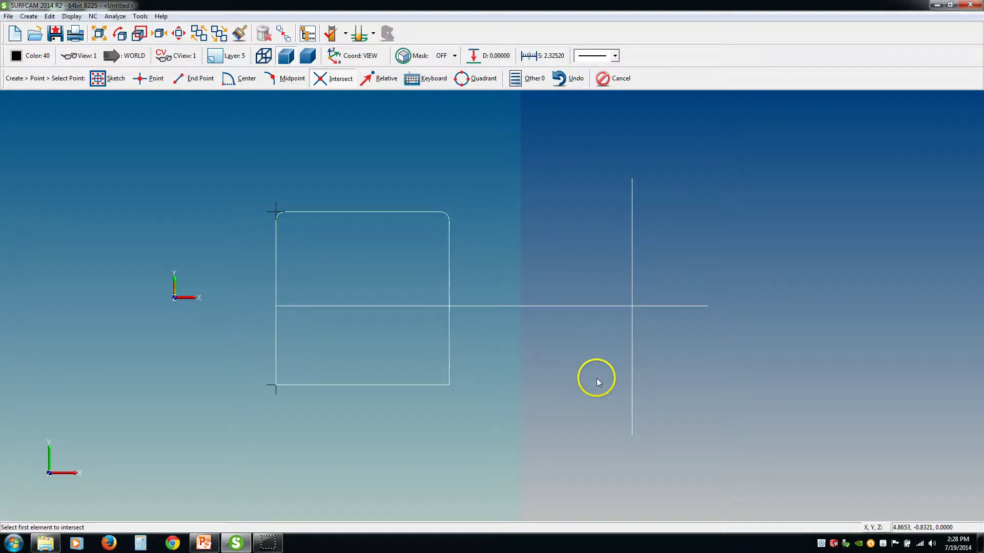
middle_click_drag(597, 380, 602, 365)
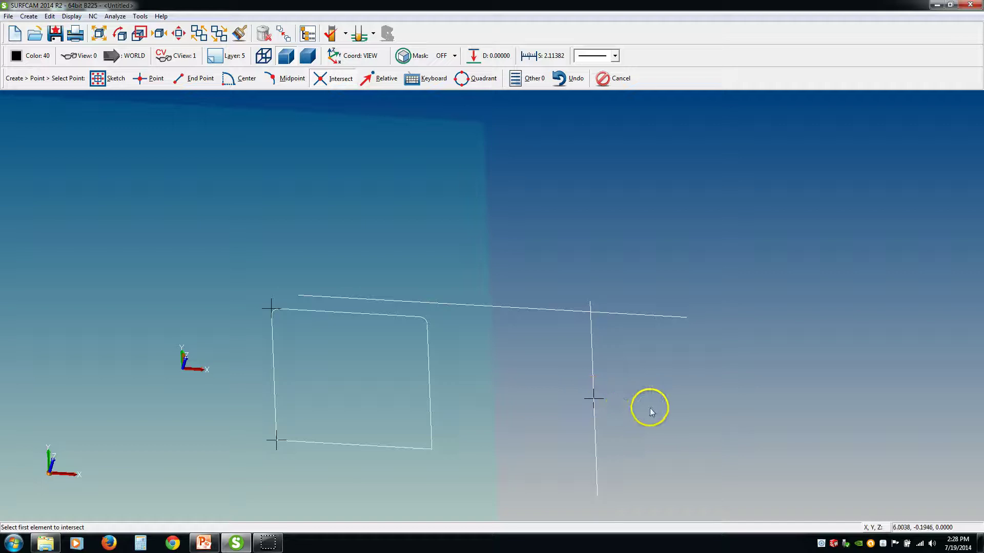
key("1")
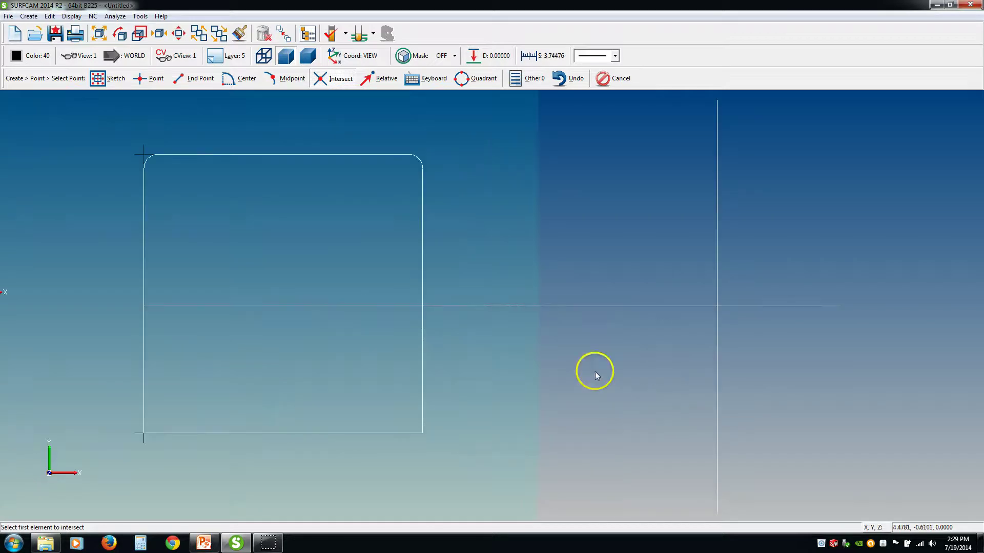
- Create an Intersect point from the square's right edge and the long horizontal line, picking the edge first, and inspect its depth from a rotated view
scroll(494, 340, "down", 5)
middle_click_drag(507, 344, 477, 364)
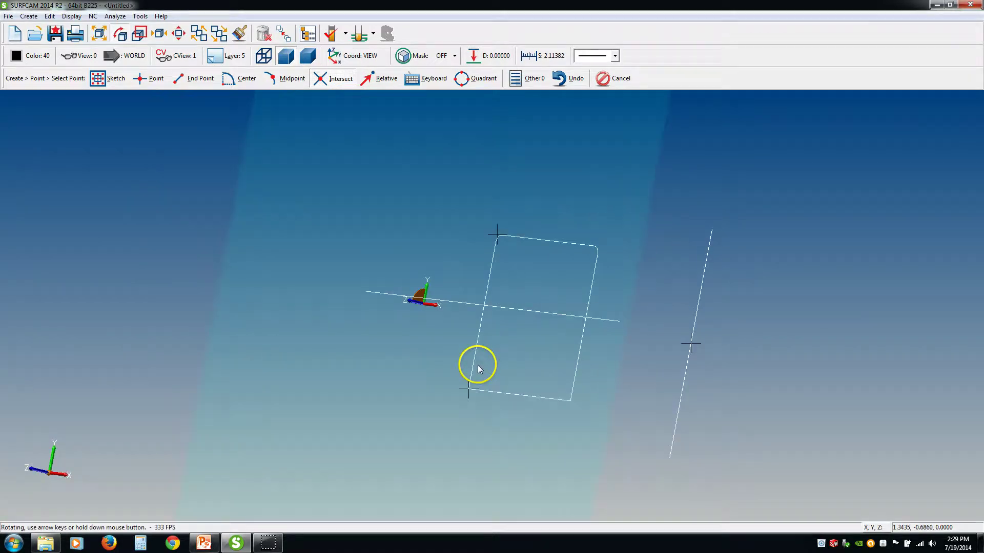
middle_click_drag(520, 321, 542, 346)
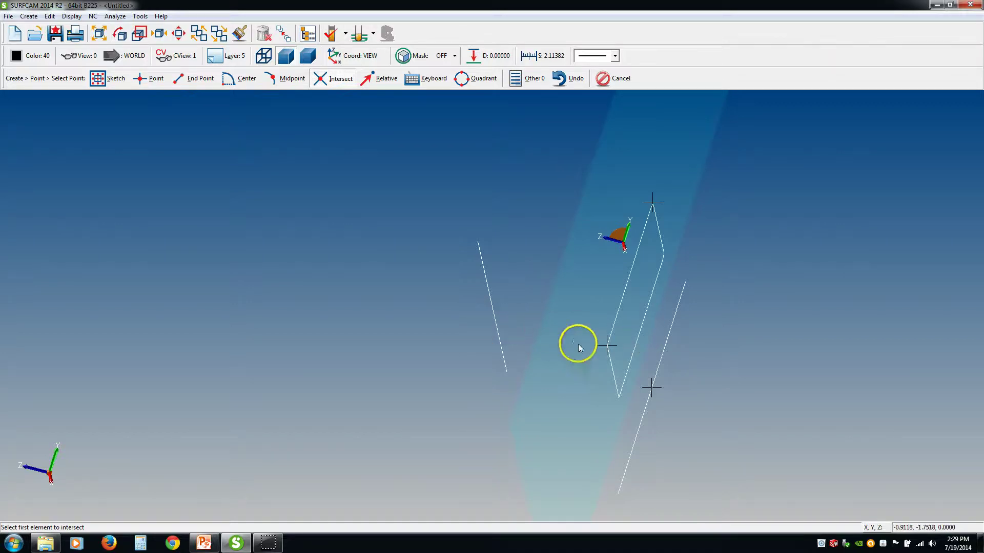
middle_click_drag(578, 343, 546, 352)
key("1")
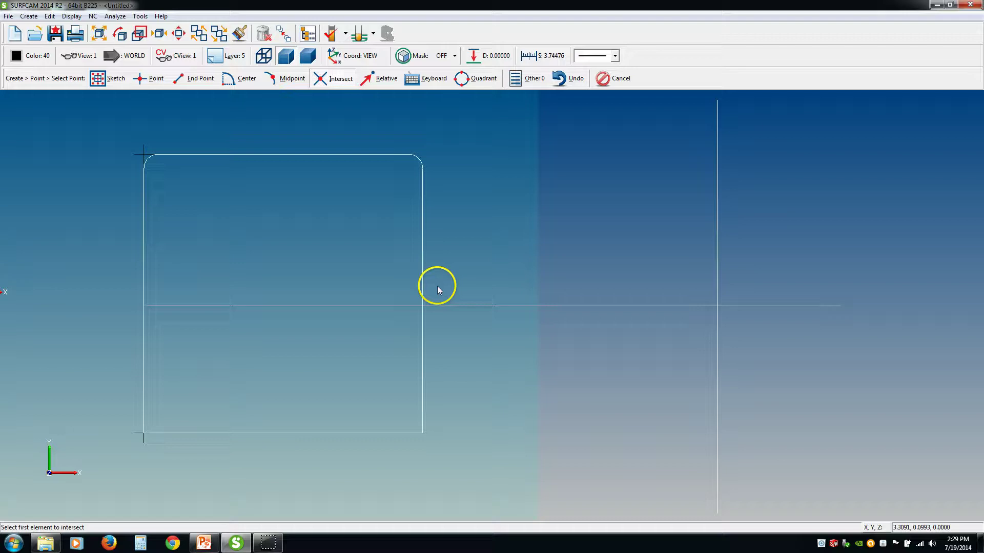
left_click(423, 258)
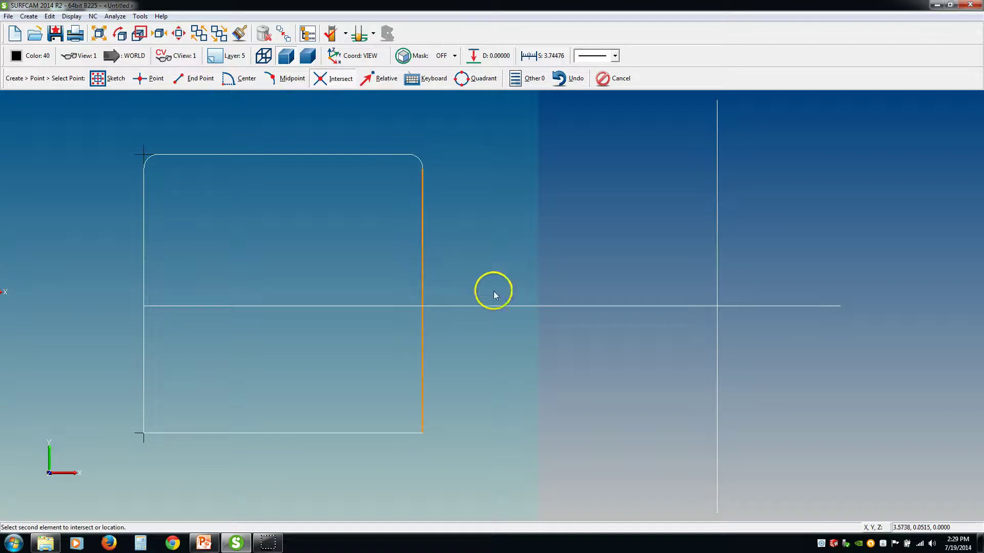
left_click(518, 306)
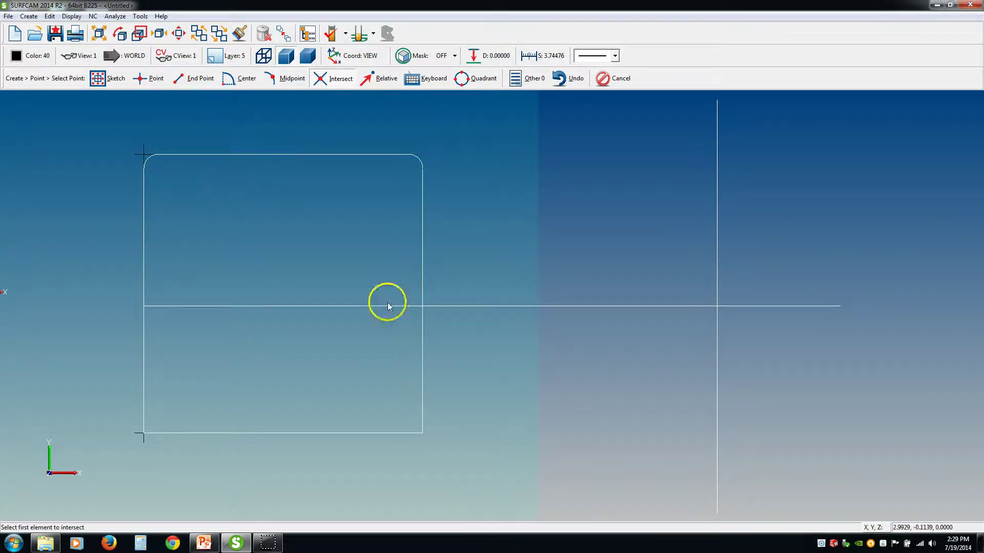
middle_click_drag(388, 302, 507, 390)
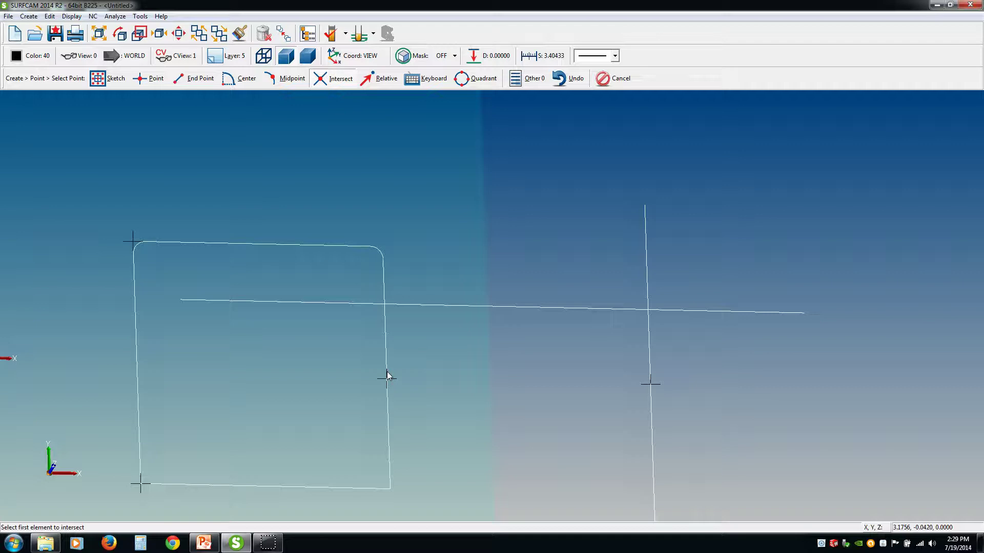
key("1")
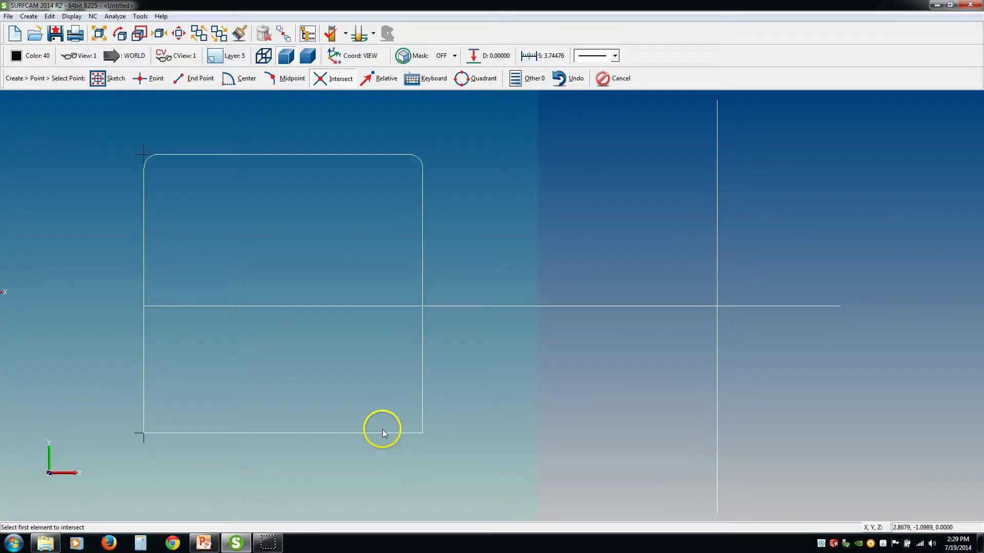
scroll(369, 436, "down", 1)
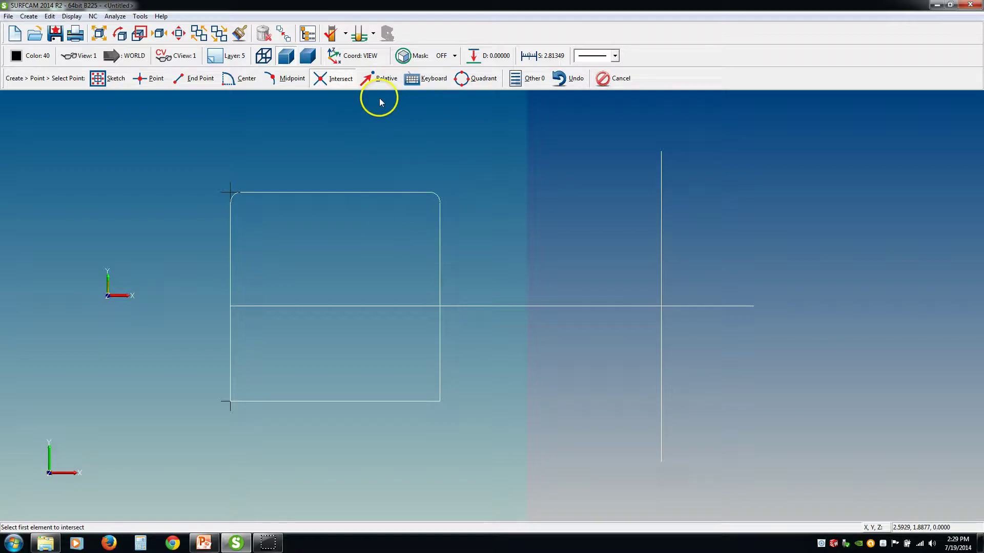
key("Escape")
- Make the RELATIVE layer visible and current, and hide the INTERSECT layer
key("l")
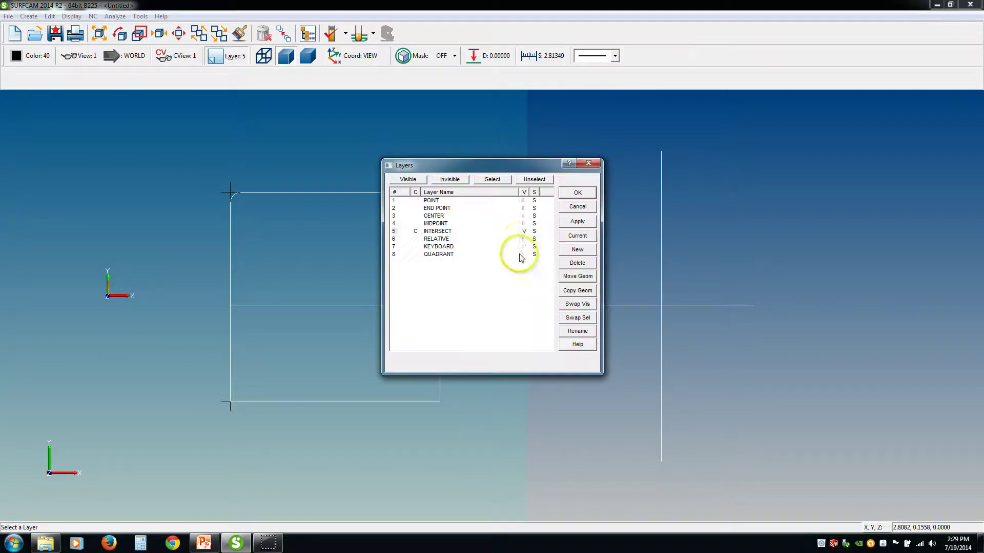
left_click(415, 239)
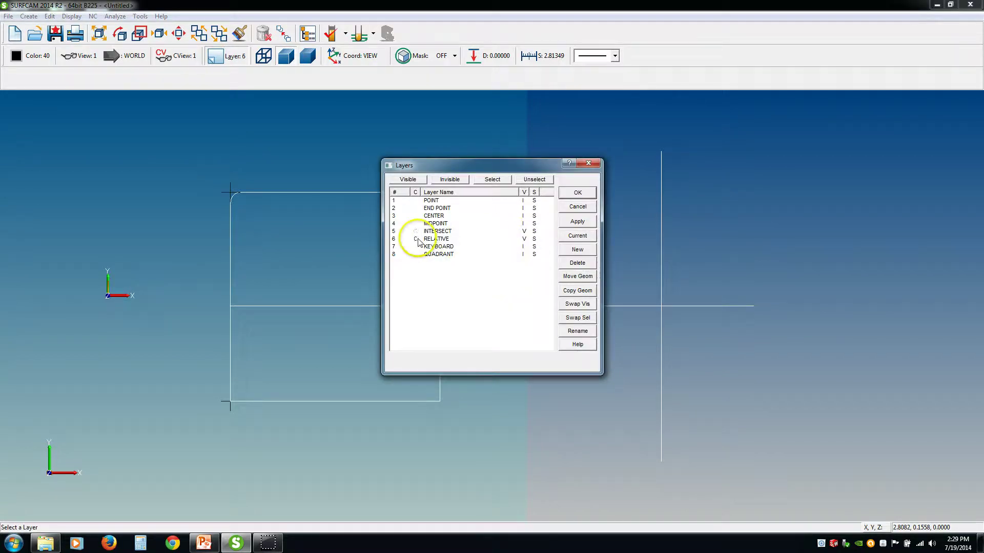
left_click(577, 193)
- Set up a Relative point with Cartesian offsets of X 2, Y 2 and Z 2
scroll(367, 290, "down", 6)
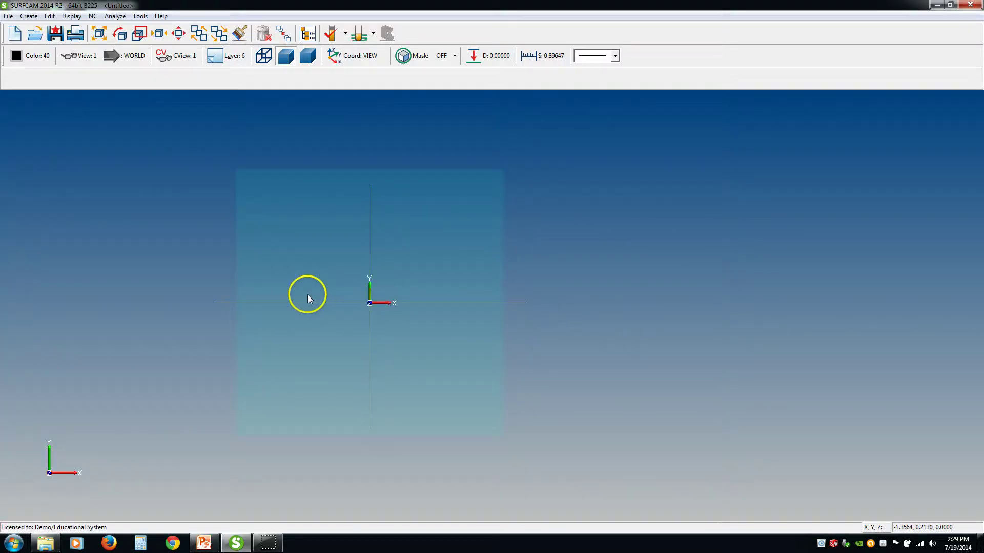
scroll(344, 289, "up", 5)
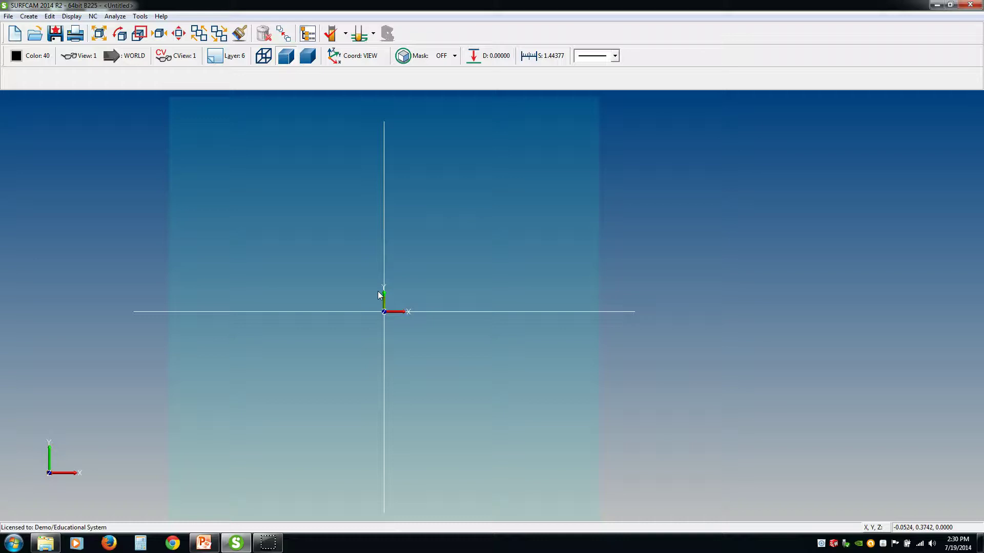
key("alt+c")
key("p")
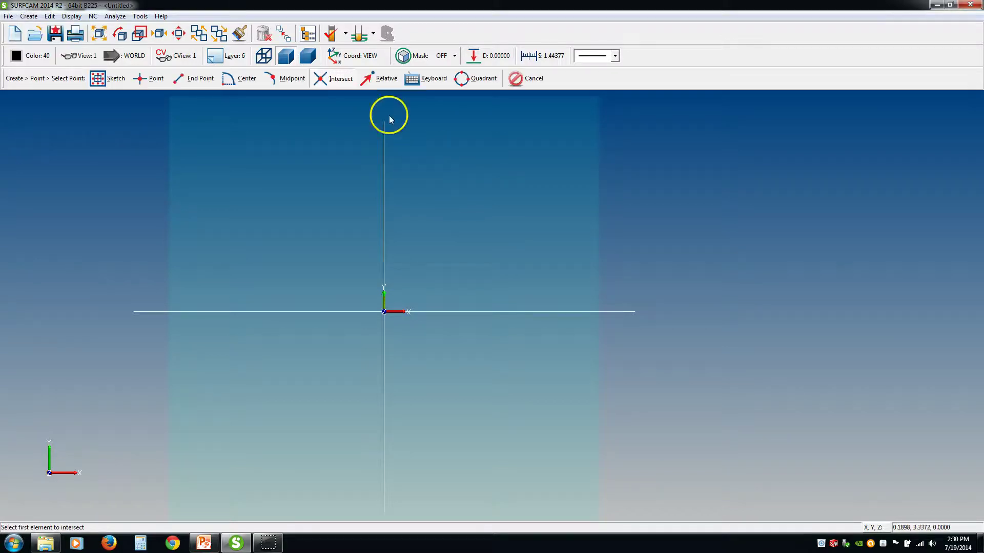
left_click(380, 80)
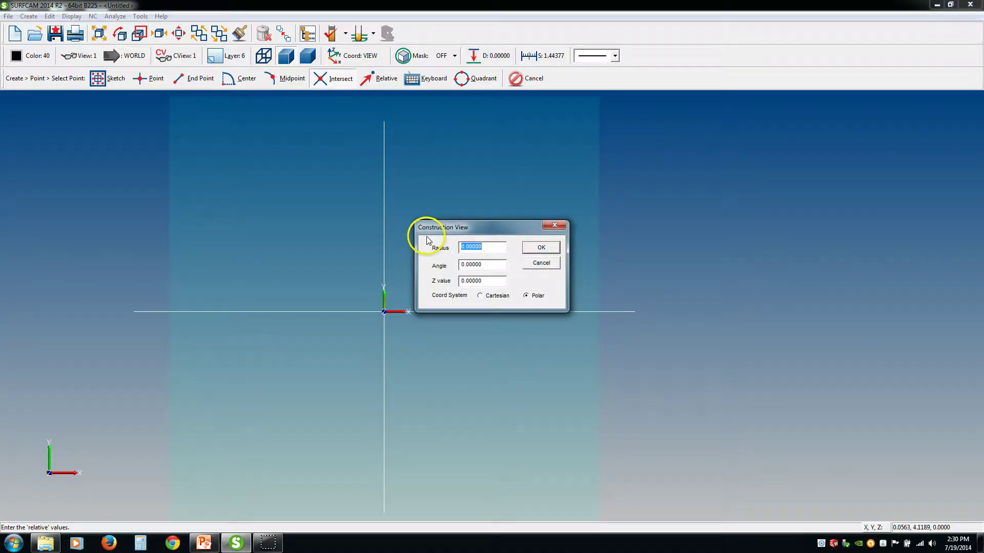
left_click(479, 295)
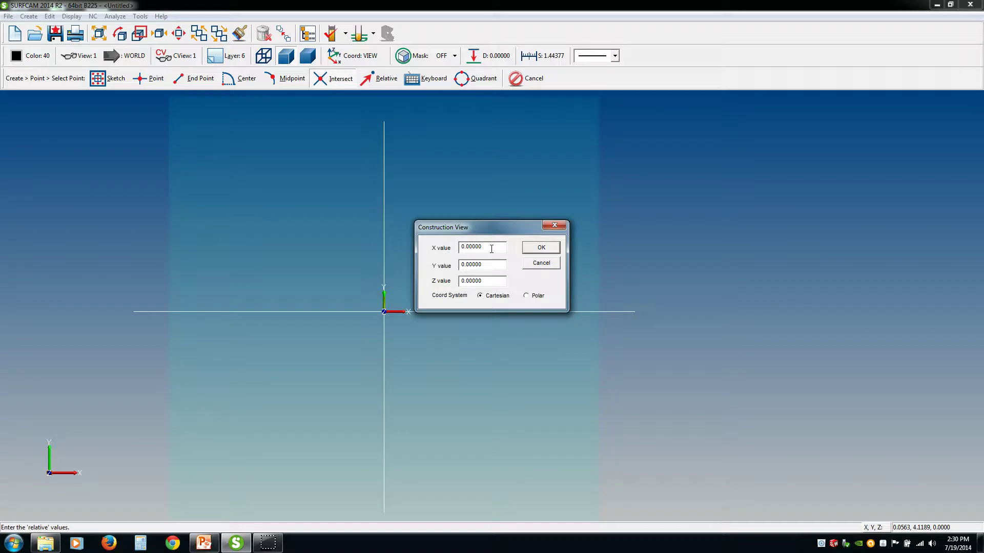
left_click_drag(491, 248, 416, 244)
type("2")
key("Tab")
type("2")
key("Tab")
type("2")
key("Tab")
left_click(540, 246)
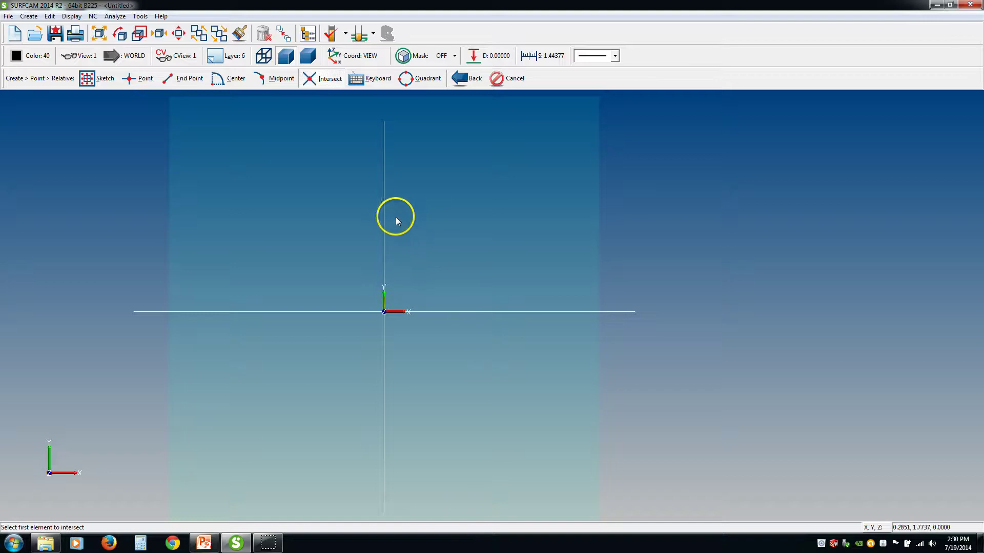
- Place the relative point using the intersection of the vertical and horizontal lines as its base, and check it from a rotated view
left_click(384, 212)
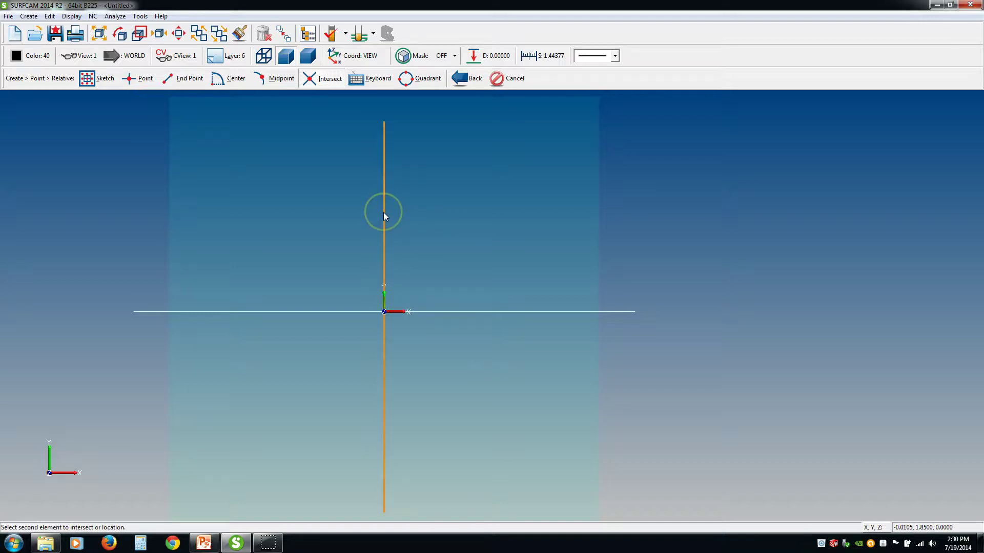
left_click(470, 311)
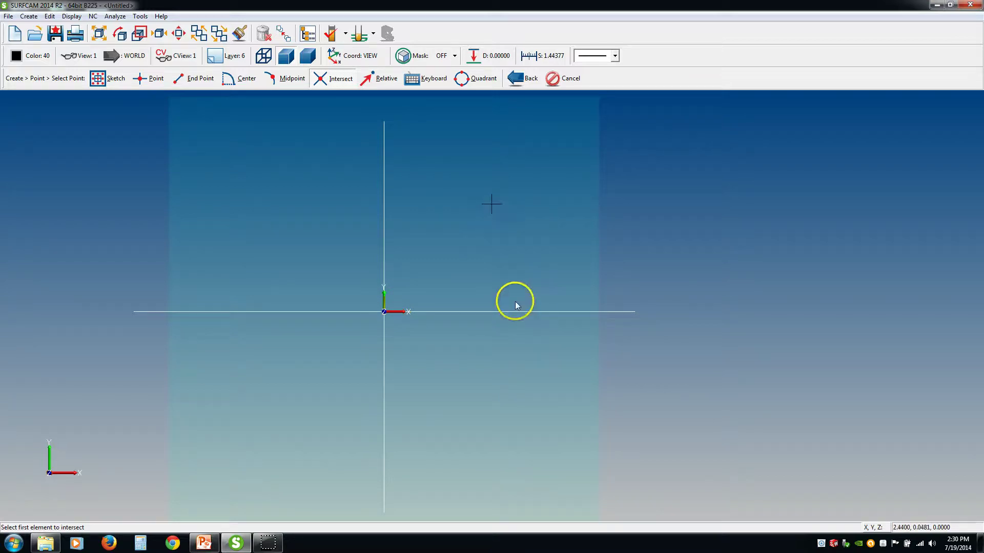
scroll(515, 302, "down", 5)
middle_click_drag(509, 413, 510, 375)
key("1")
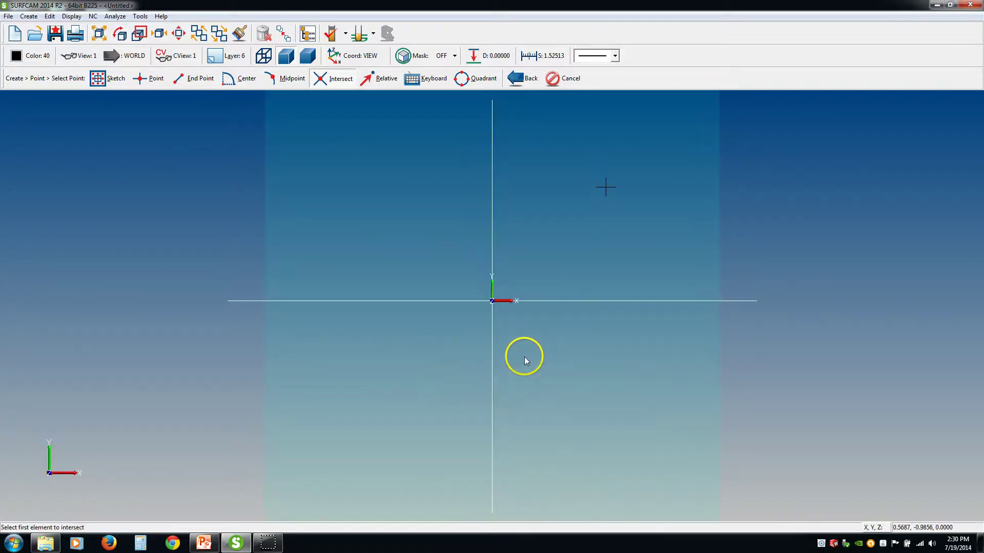
scroll(524, 356, "down", 1)
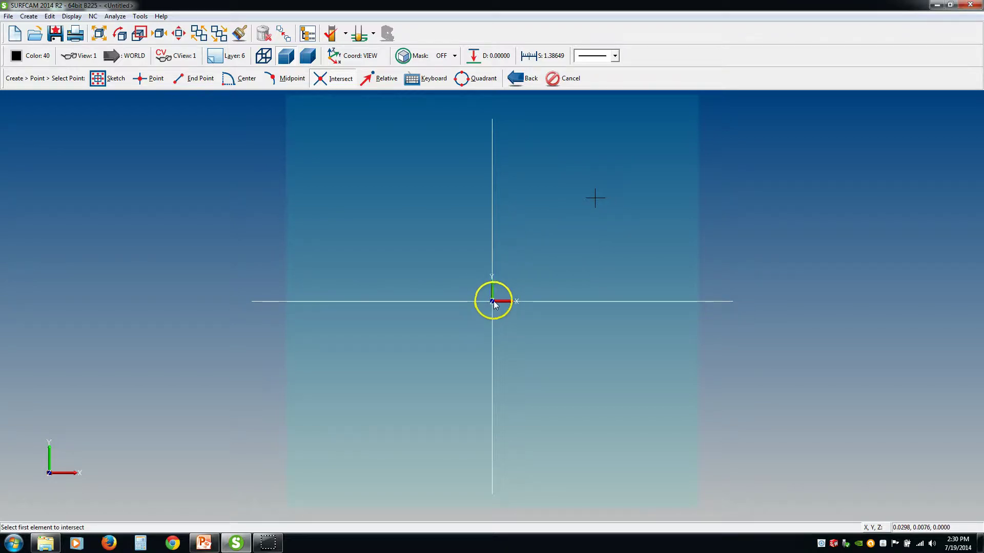
middle_click(625, 374)
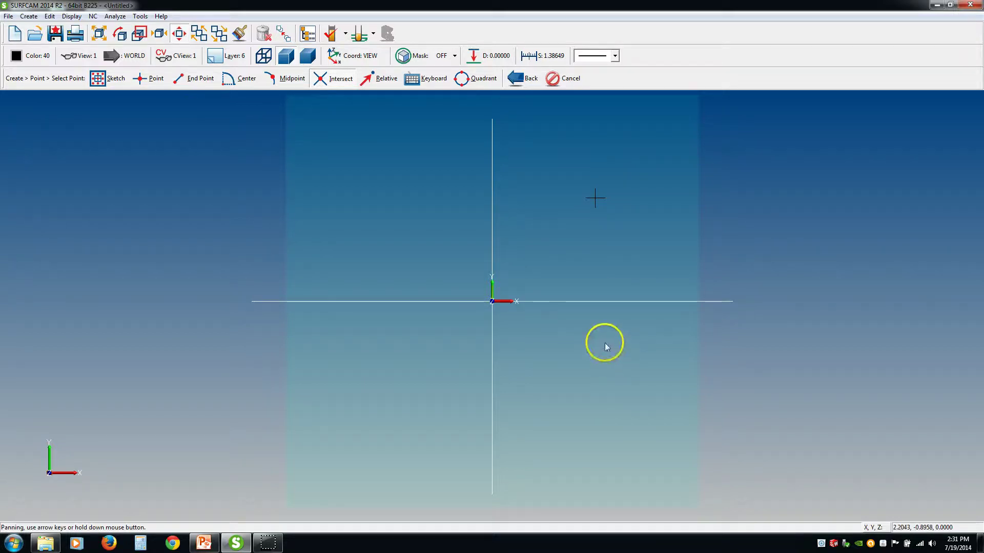
- Set up another Relative point with Cartesian offsets of X -2, Y -2 and Z -2
left_click(372, 77)
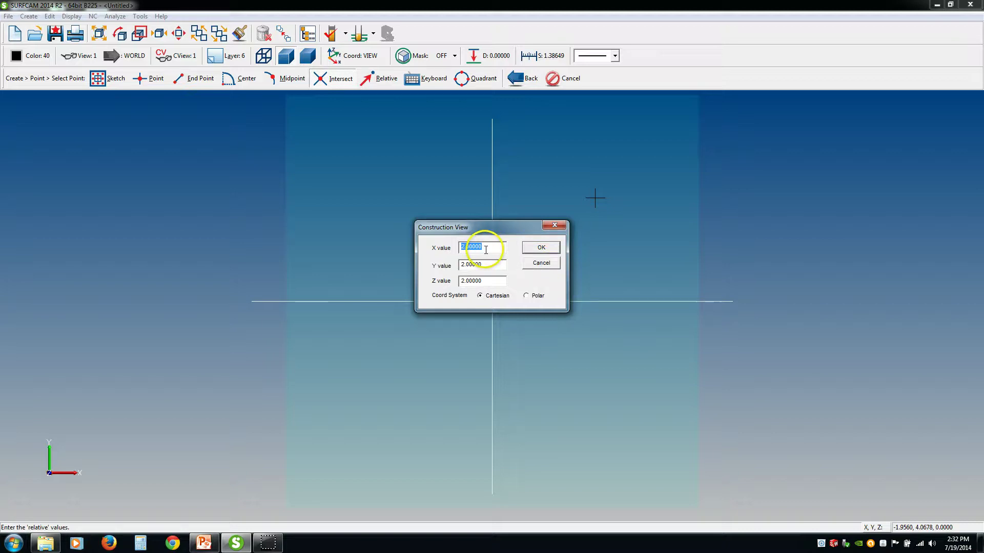
type("-2")
key("Tab")
type("-2")
key("Tab")
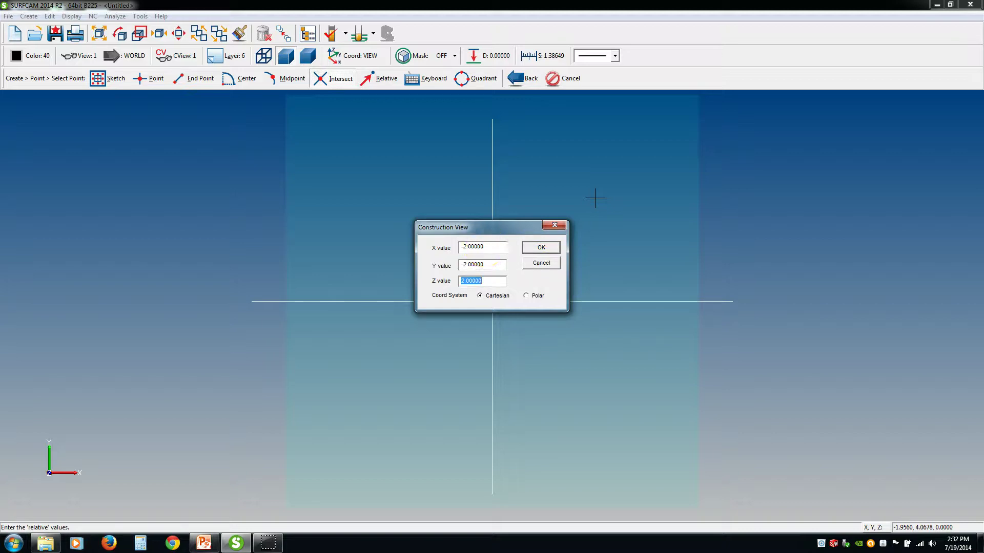
type("0")
key("Tab")
left_click_drag(484, 284, 424, 284)
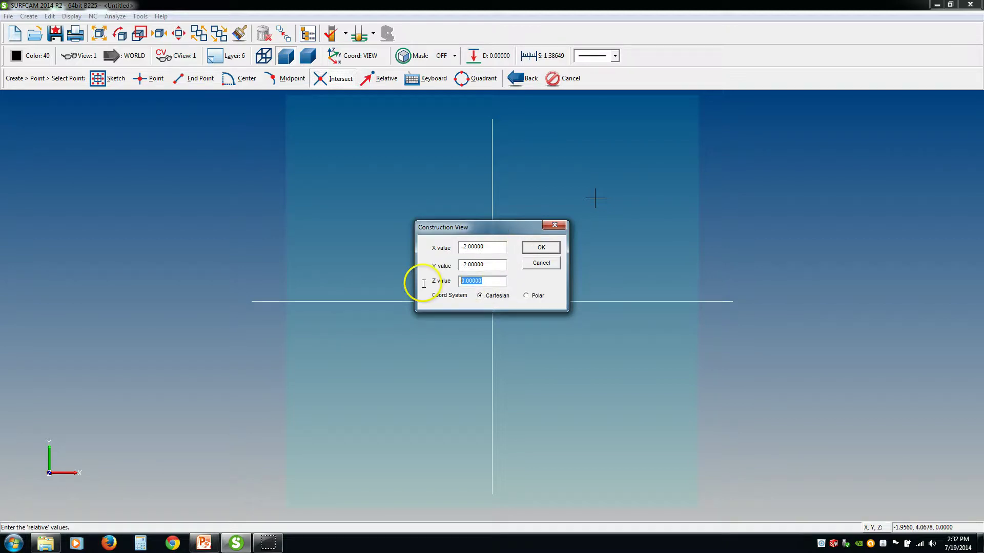
type("-2")
key("Tab")
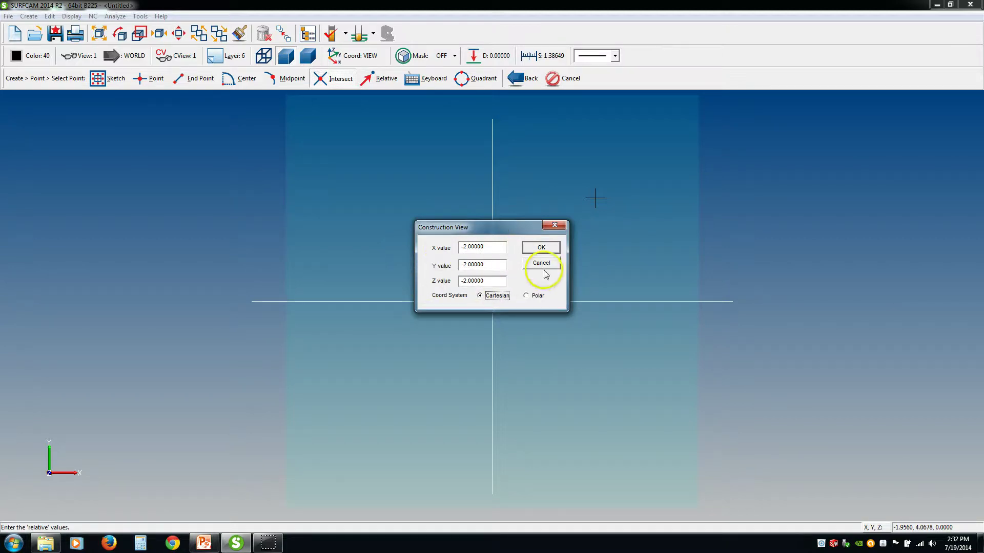
left_click(542, 249)
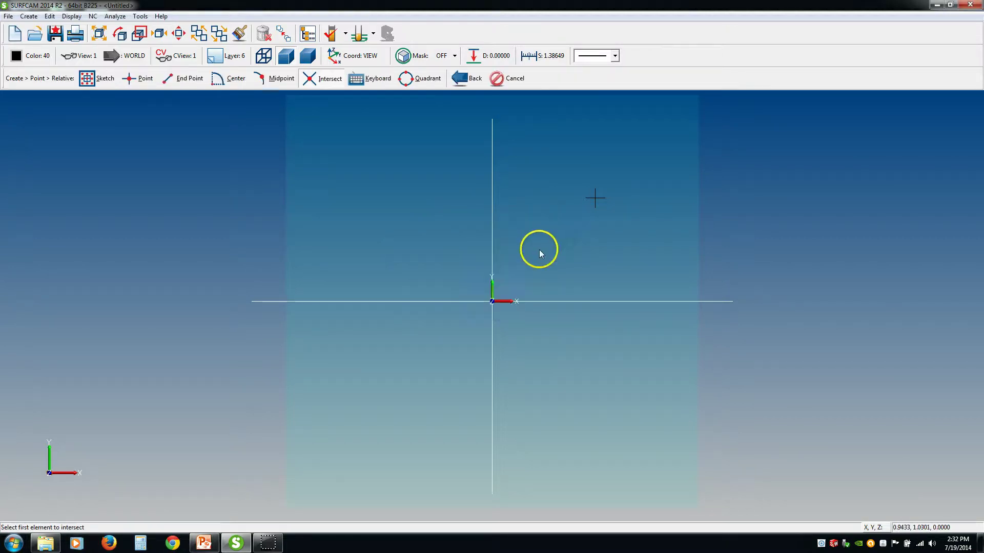
- Place the second relative point from the crossing of the same two lines, compare both points in a rotated view, and leave the Point command
left_click(493, 249)
left_click(560, 303)
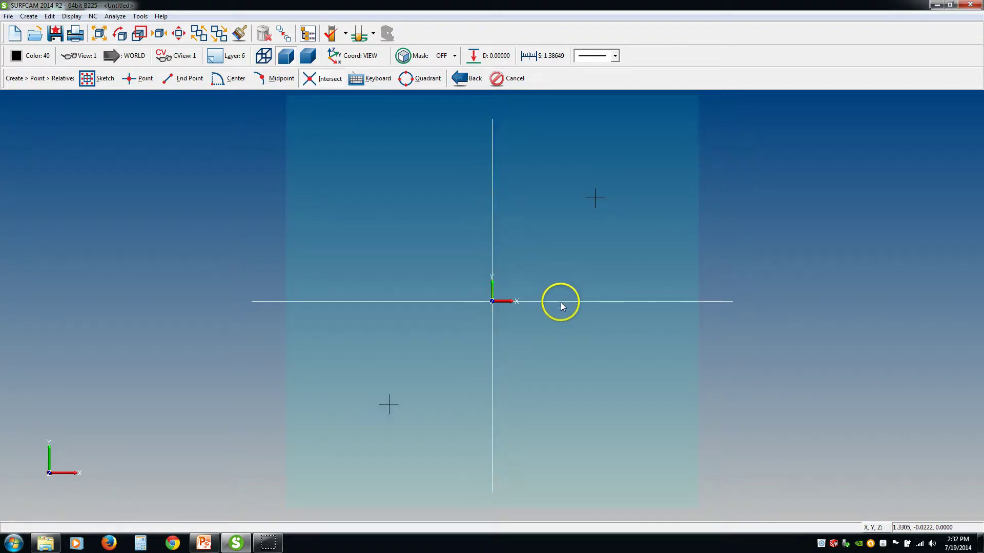
scroll(404, 404, "down", 3)
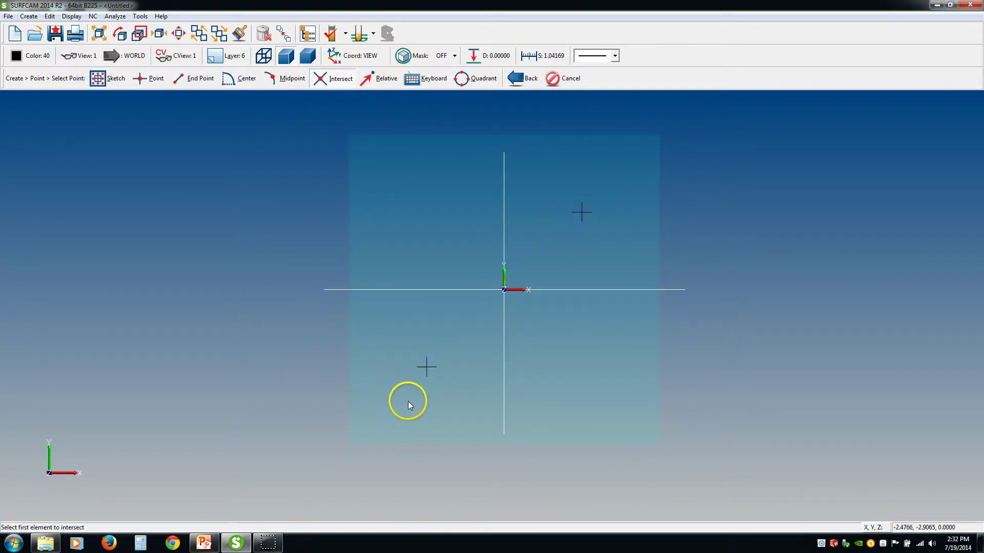
middle_click_drag(407, 402, 343, 386)
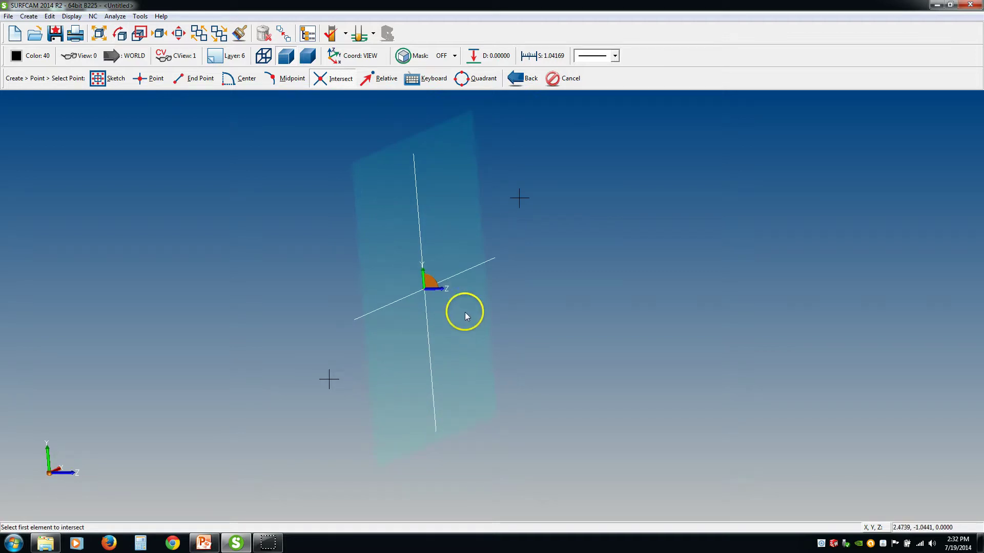
key("Home")
scroll(493, 267, "down", 3)
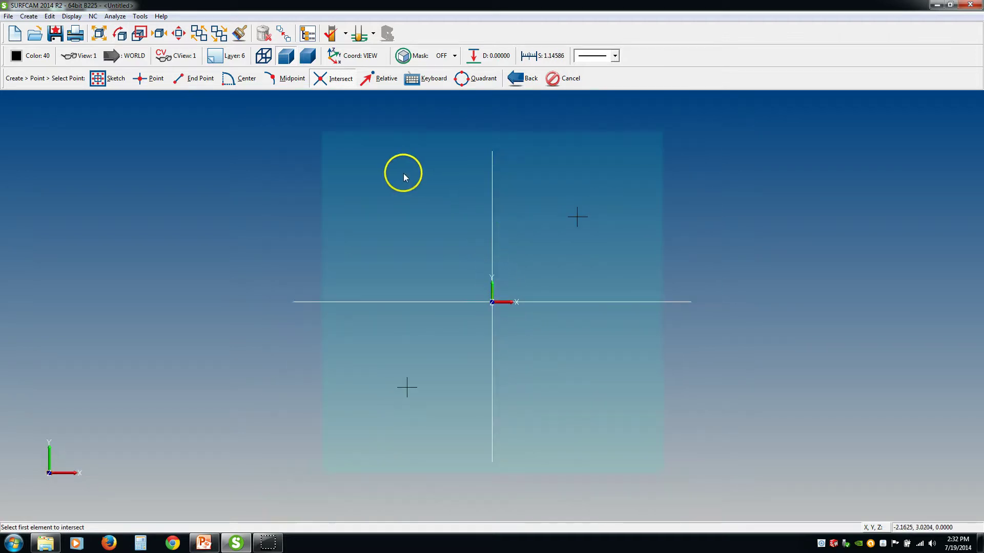
key("Escape")
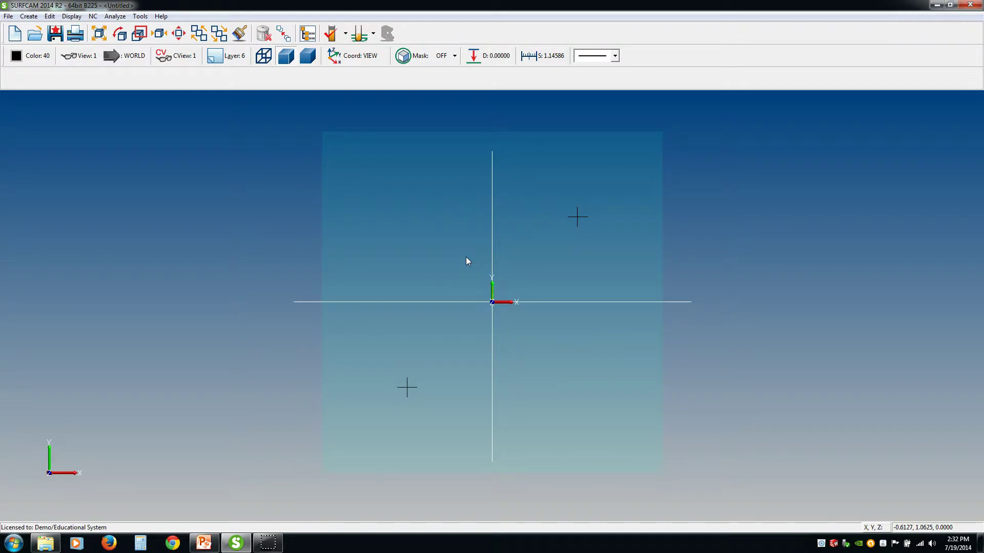
- Make the KEYBOARD layer visible and current, and hide the RELATIVE layer
key("ctrl+l")
left_click(523, 247)
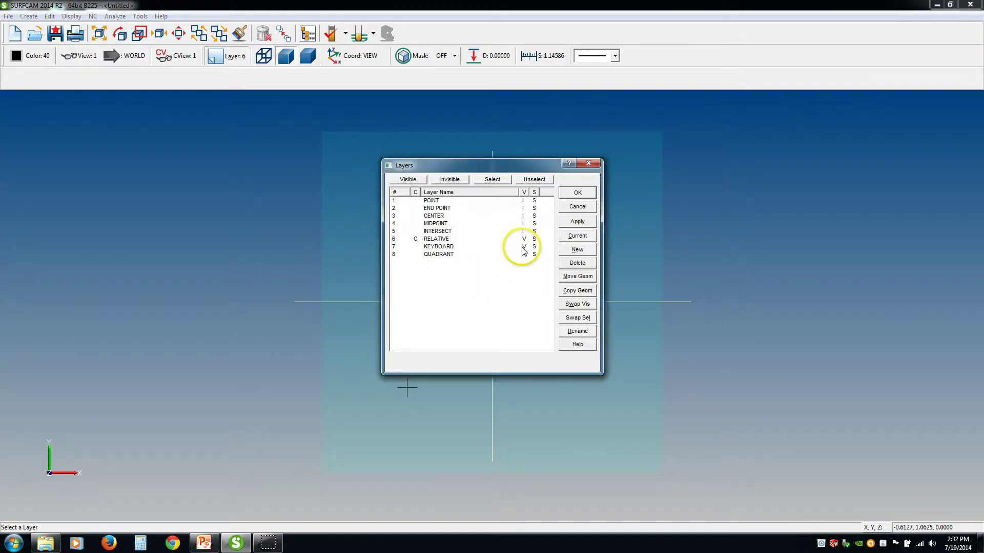
left_click(415, 247)
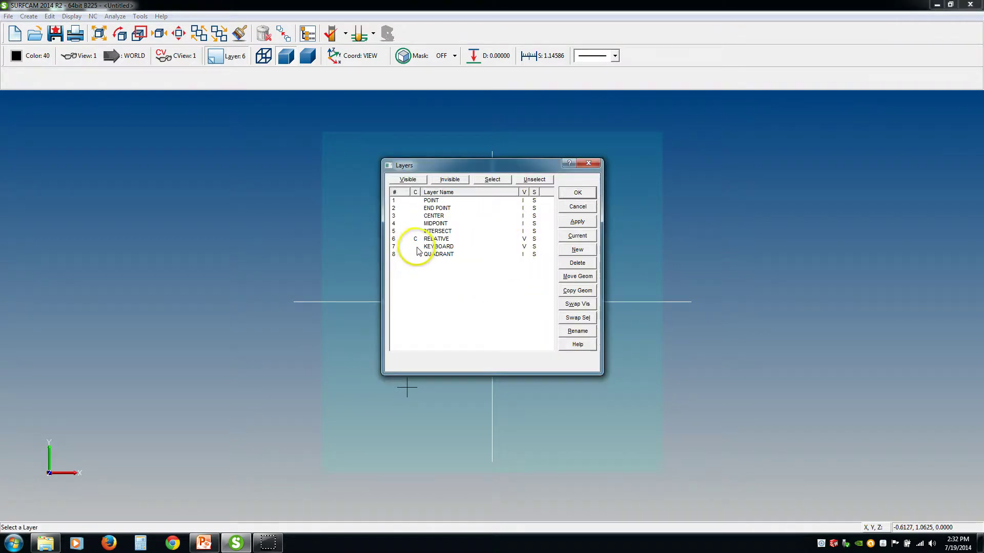
left_click(523, 239)
left_click(577, 193)
- Create a point with the Keyboard option at X 0.25, Y 0.25 and Z 0
left_click(510, 304)
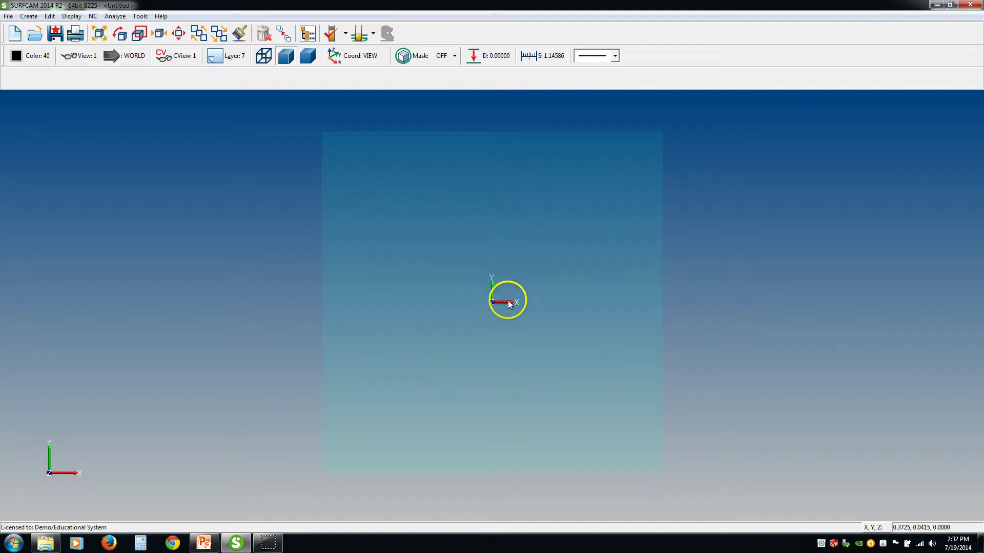
key("p")
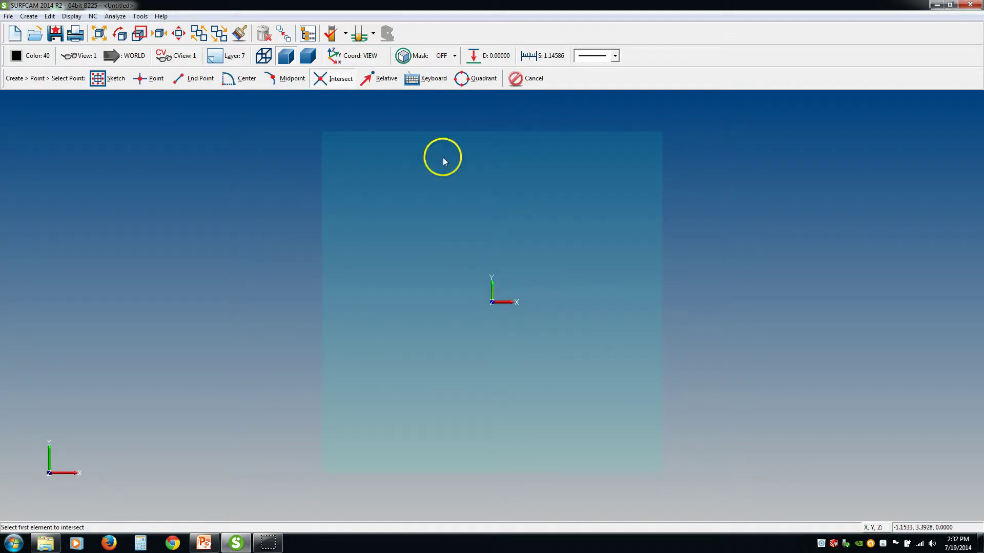
left_click(434, 78)
left_click(433, 78)
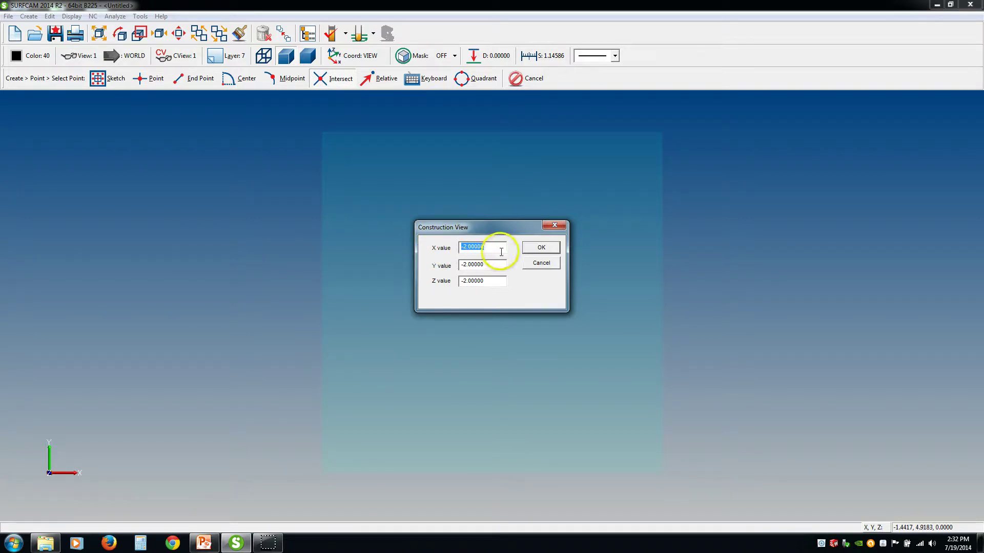
left_click(484, 285)
type(".25")
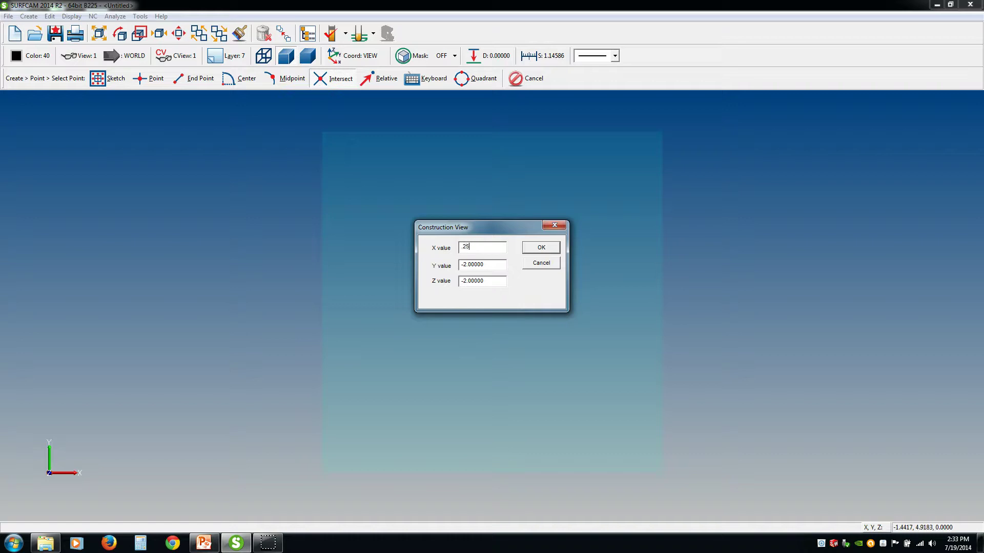
key("Tab")
type(".25")
key("Tab")
type("0")
key("Tab")
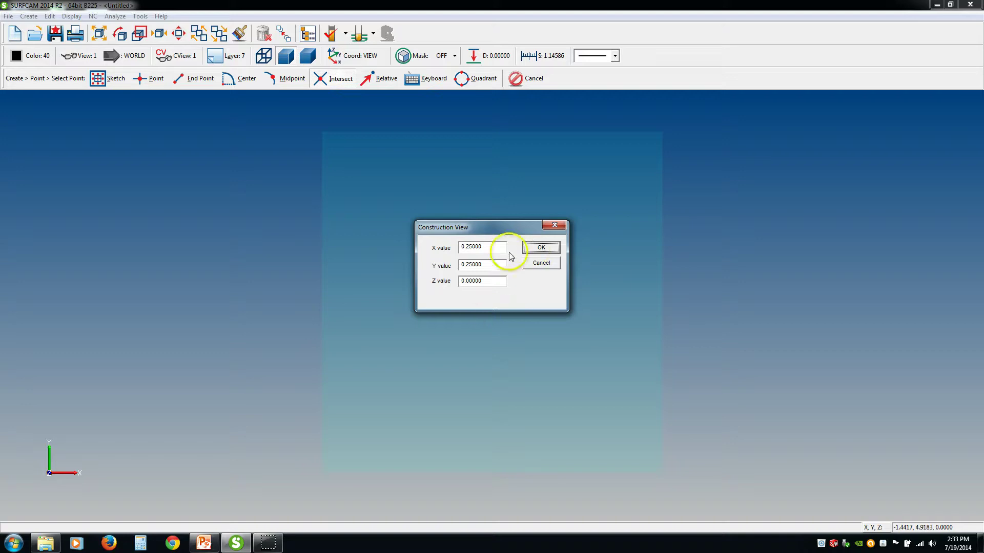
left_click(541, 248)
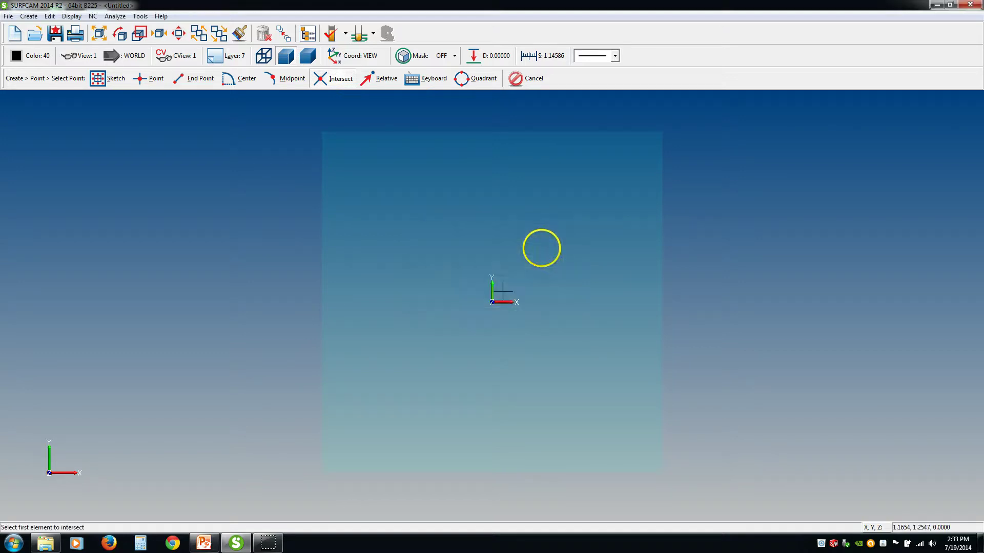
- Check the new point against the origin in a rotated view, return to view 1 and leave the Point command
scroll(500, 295, "up", 10)
scroll(529, 327, "down", 2)
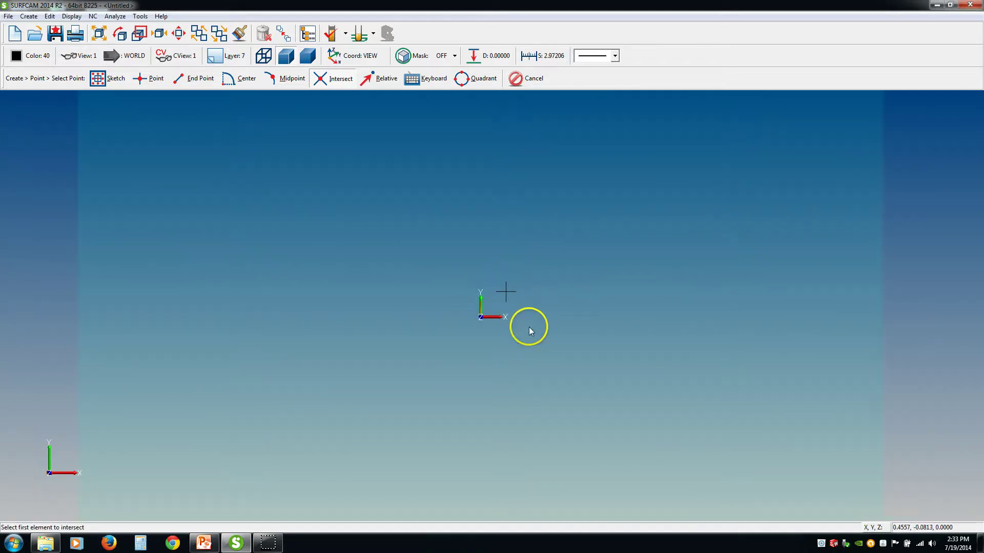
mouse_move(529, 327)
middle_mouse_down()
mouse_move(589, 334)
mouse_move(546, 312)
mouse_move(531, 318)
middle_mouse_up()
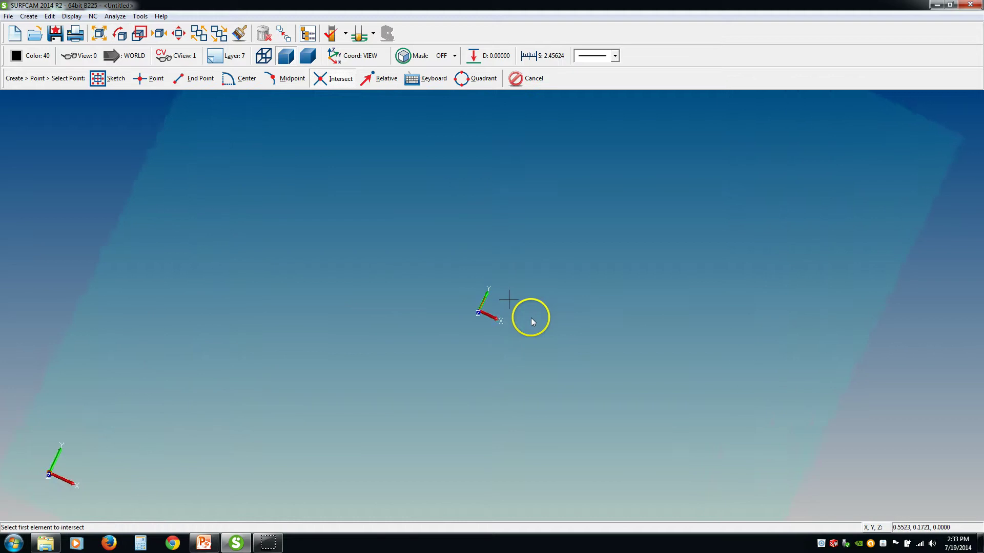
key("1")
scroll(523, 317, "up", 5)
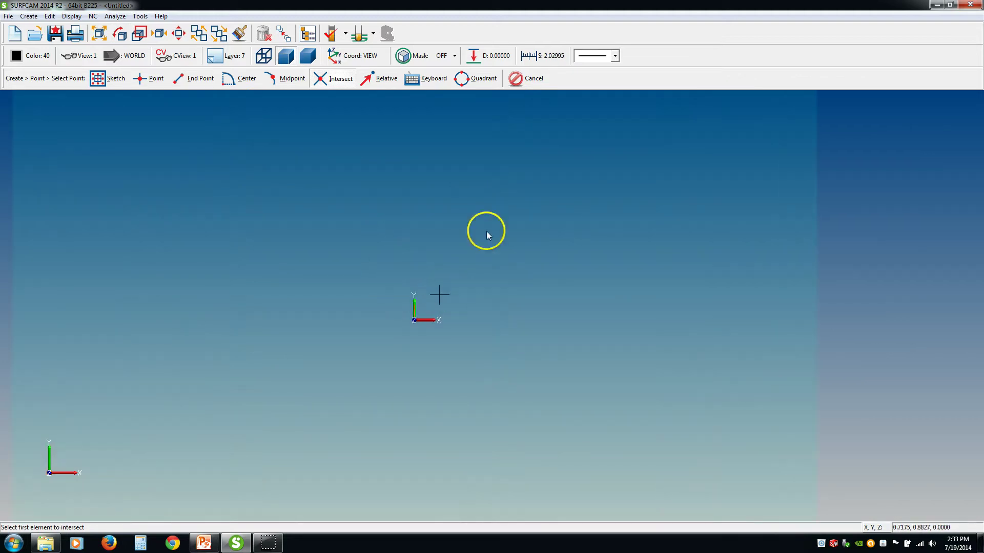
key("Escape")
key("Escape")
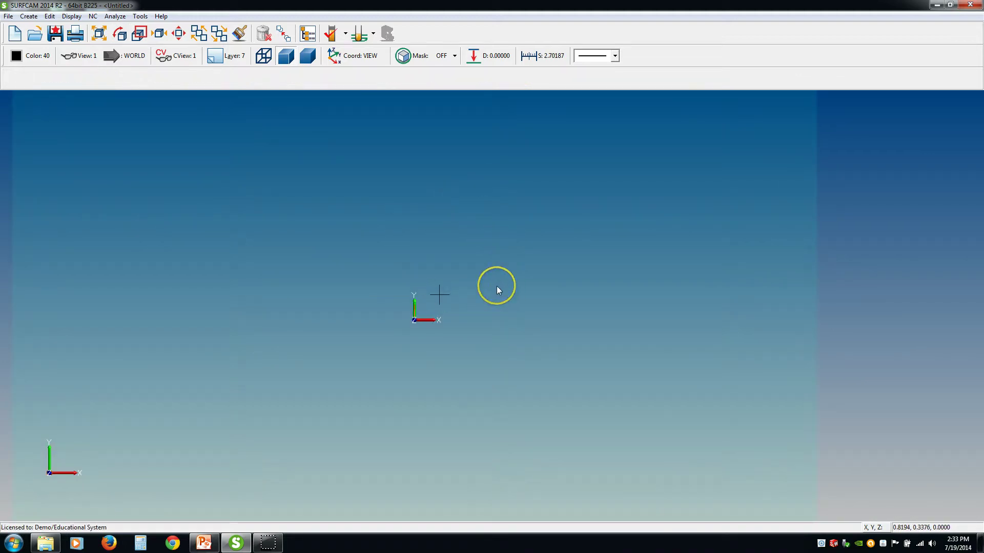
- Make the QUADRANT layer visible and current, and hide the KEYBOARD layer
key("alt+l")
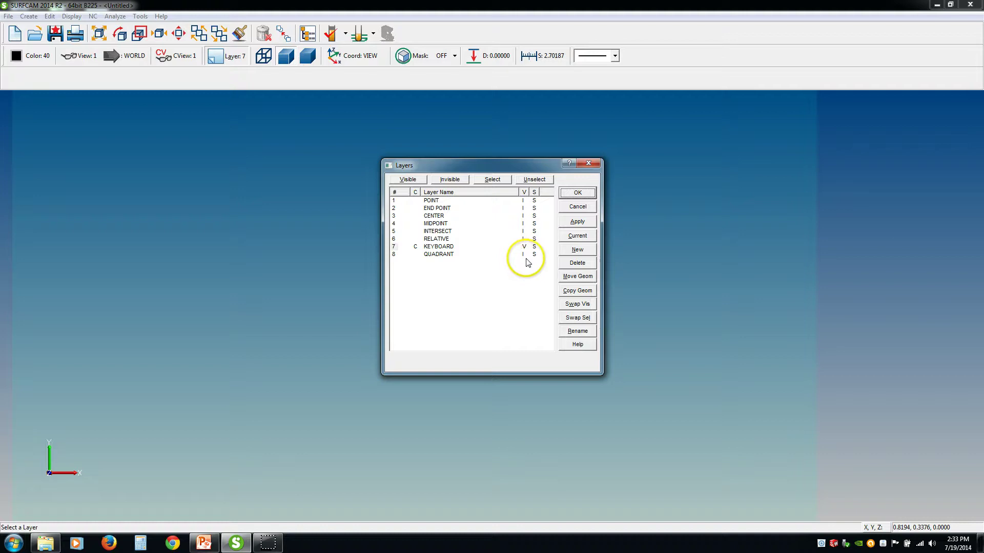
left_click(523, 254)
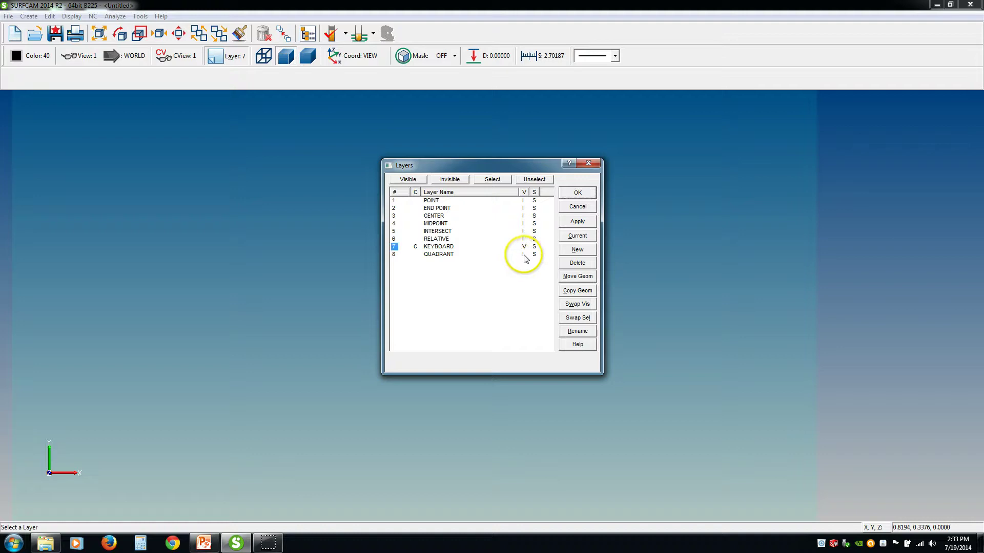
left_click(414, 255)
left_click(524, 247)
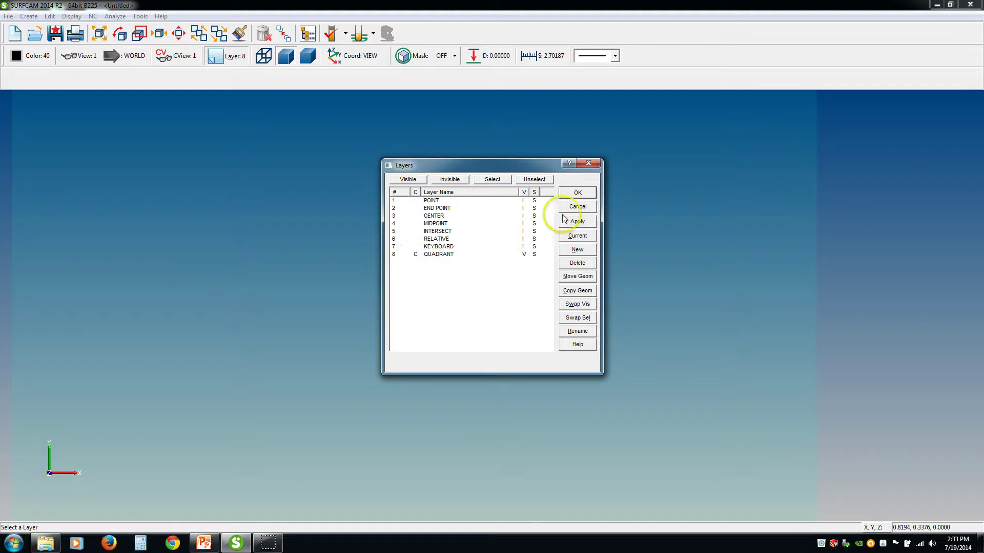
left_click(579, 195)
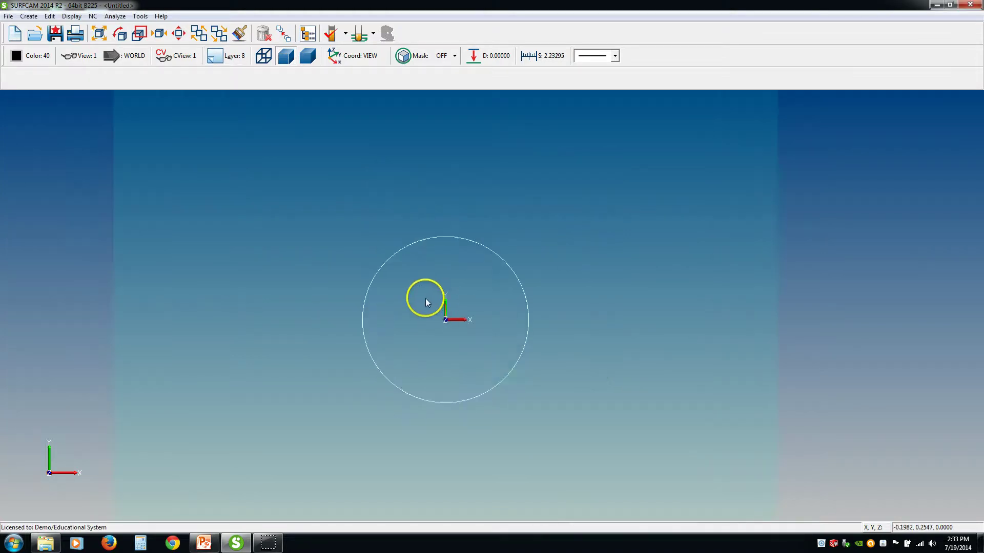
- Create a point at the circle's top quadrant with the Point command's Quadrant option
key("alt+c")
key("p")
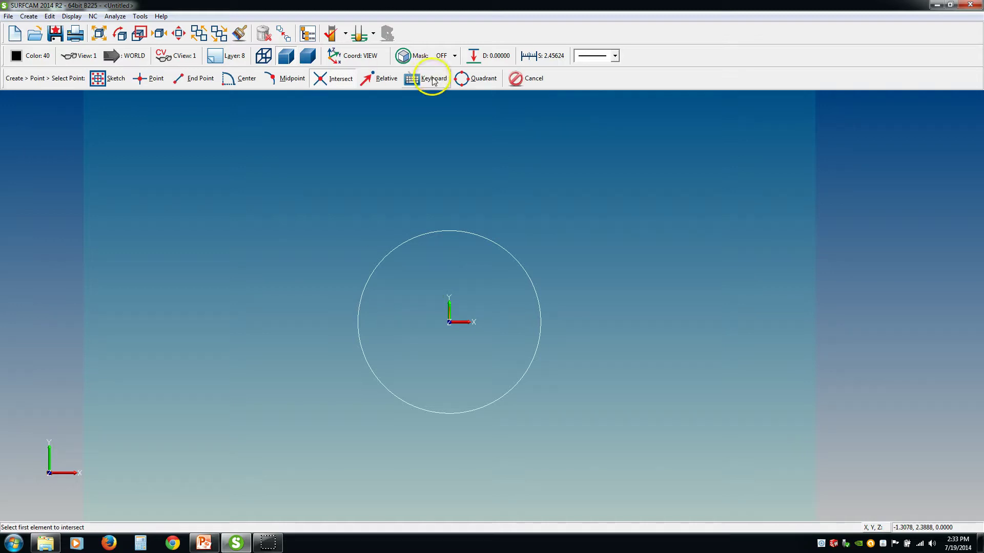
left_click(474, 82)
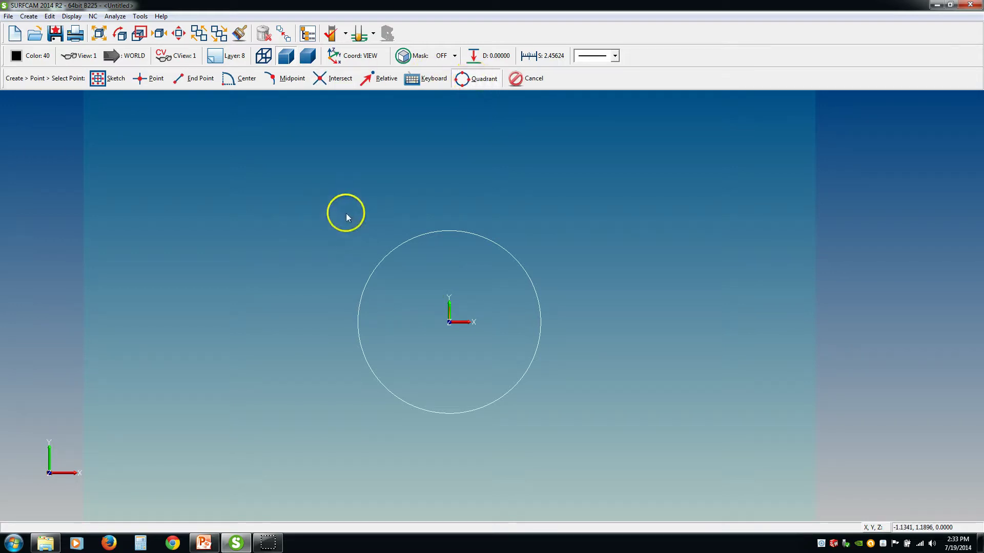
middle_click(631, 360)
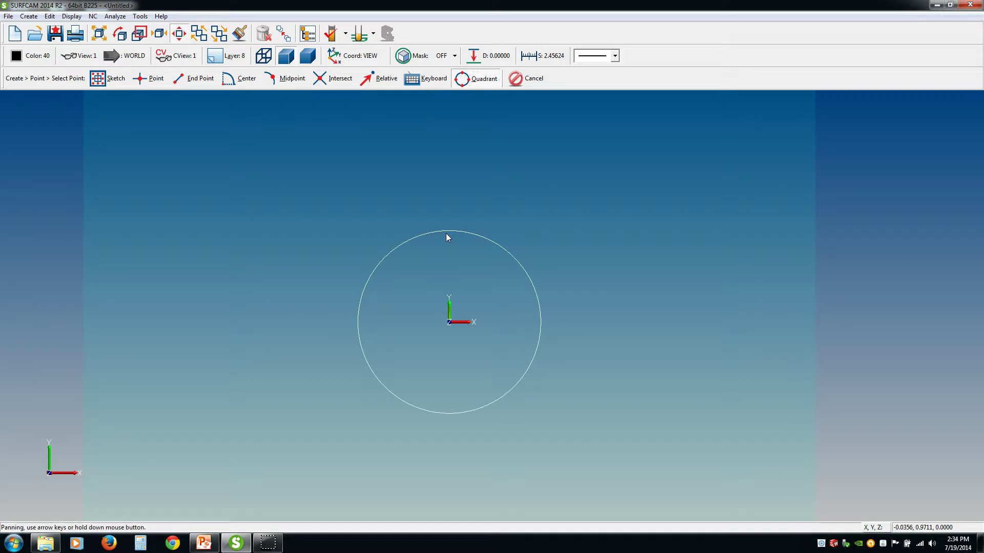
left_click(460, 220)
scroll(582, 373, "down", 1)
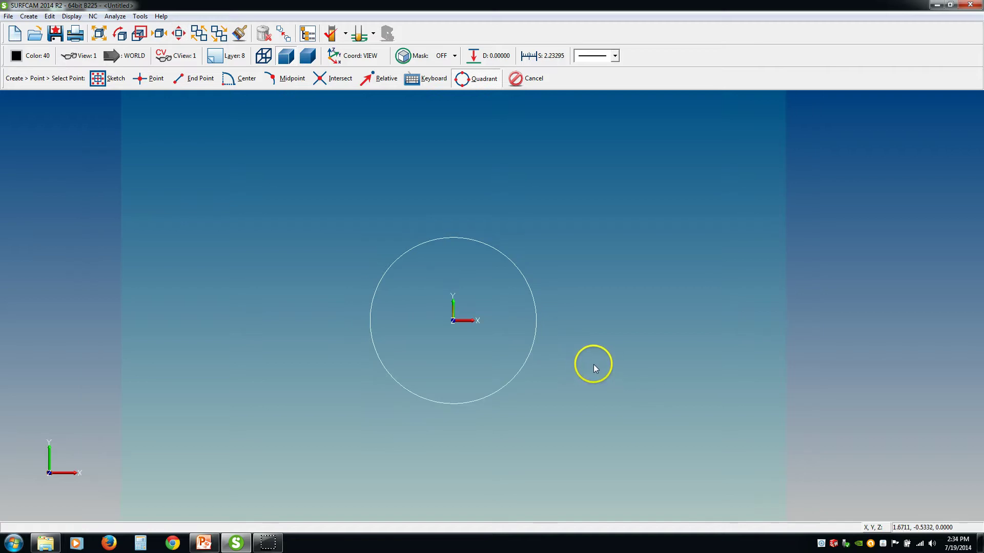
middle_click_drag(485, 432, 474, 408)
key("1")
scroll(479, 342, "down", 1)
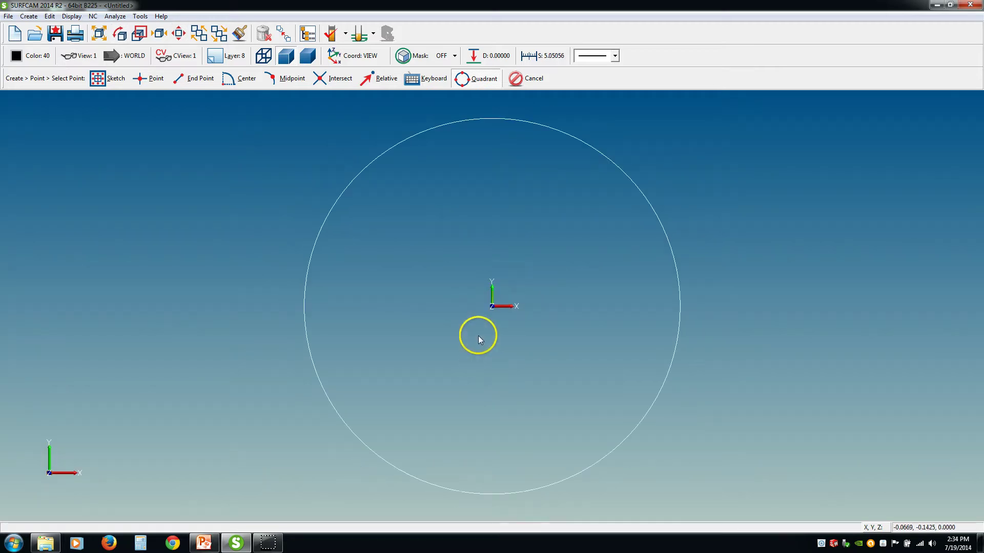
scroll(530, 180, "down", 1)
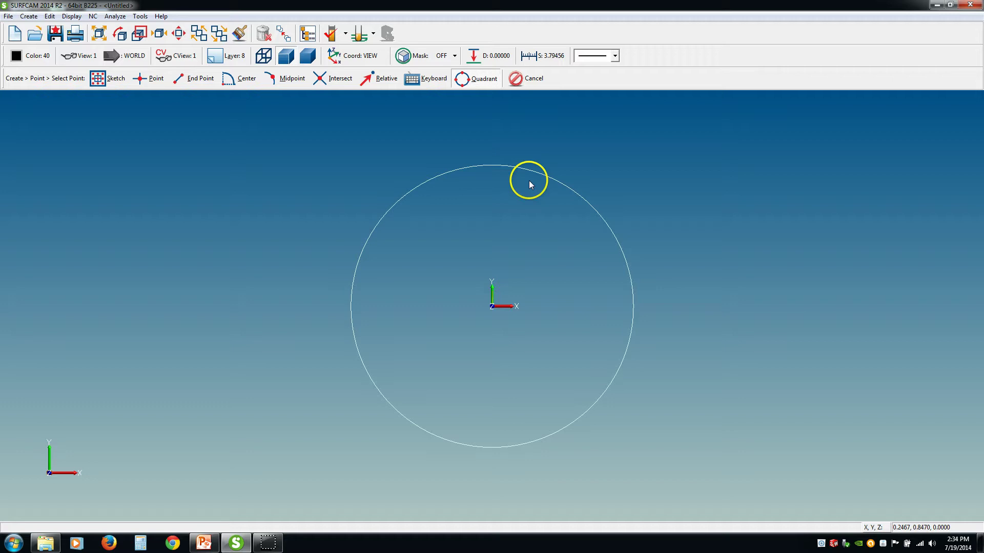
left_click(491, 165)
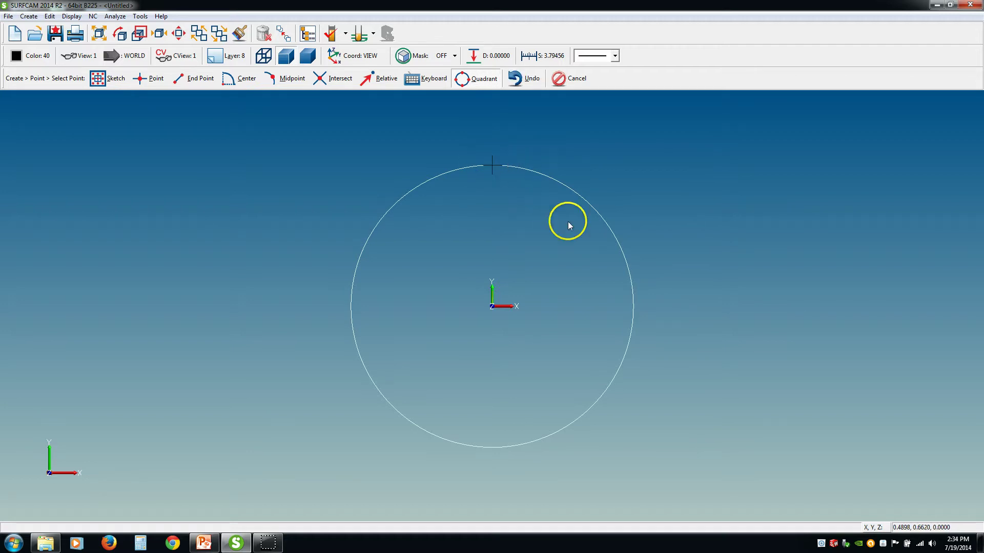
- Add points at the circle's right, bottom and left quadrants
left_click(624, 256)
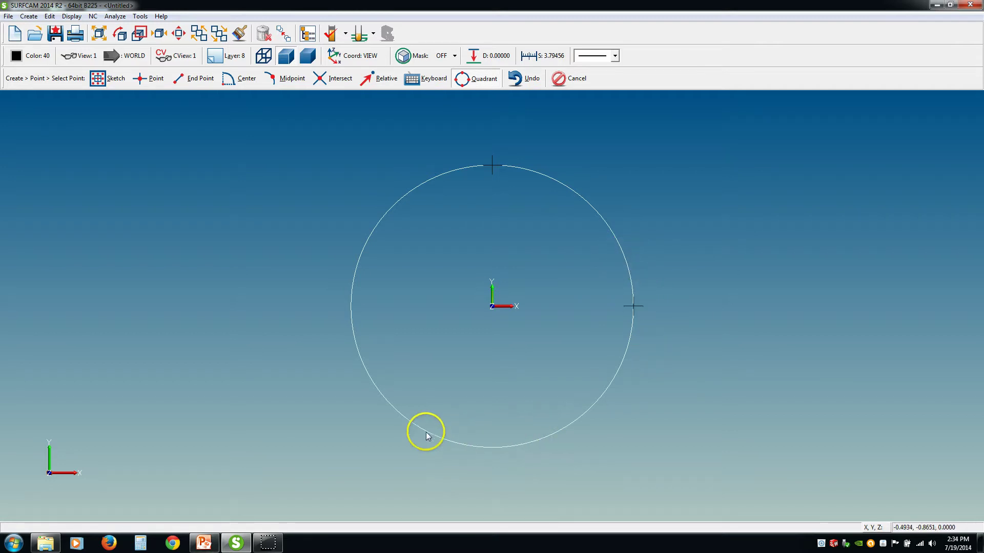
left_click(408, 420)
left_click(376, 229)
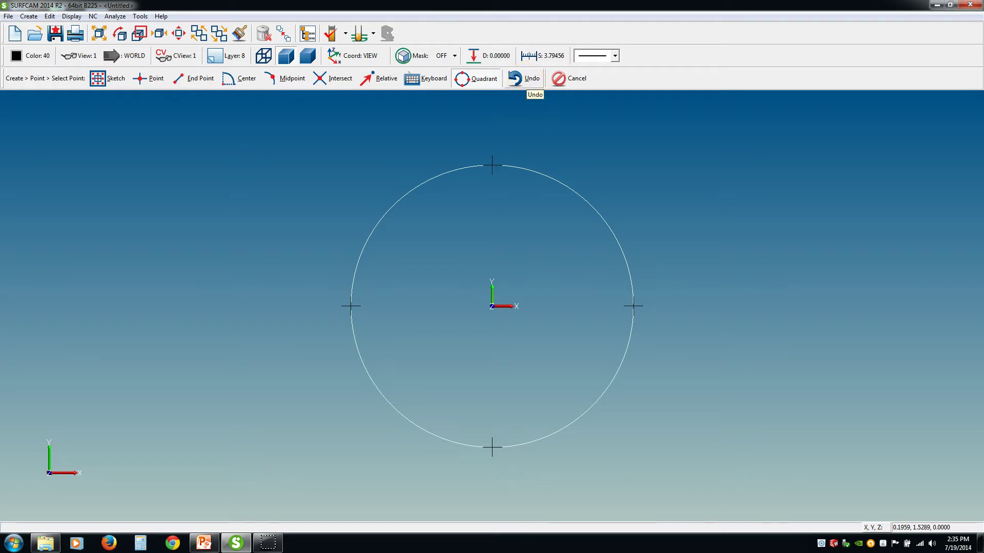
- Undo the point at the circle's left quadrant and exit the Point command, briefly recalling it once before exiting again
left_click(526, 84)
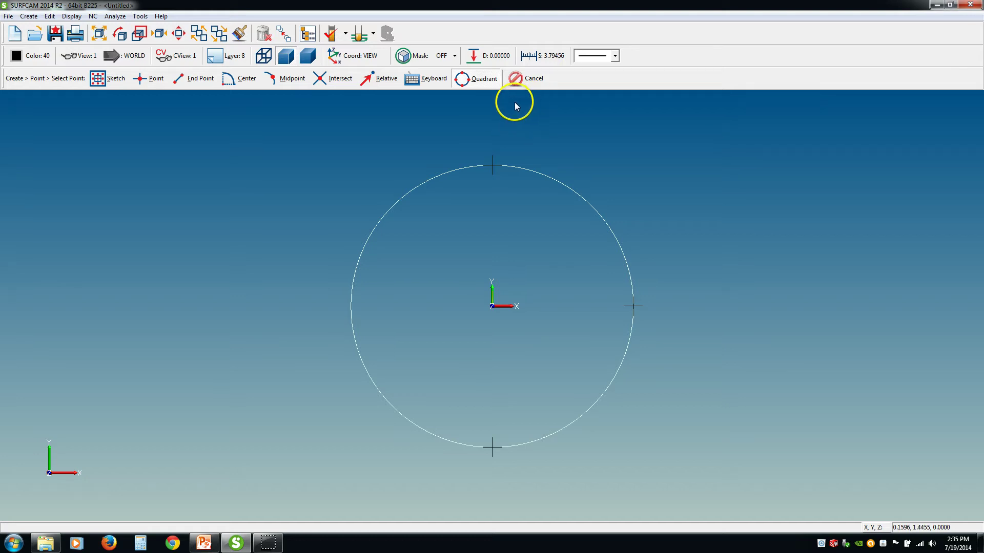
left_click(528, 83)
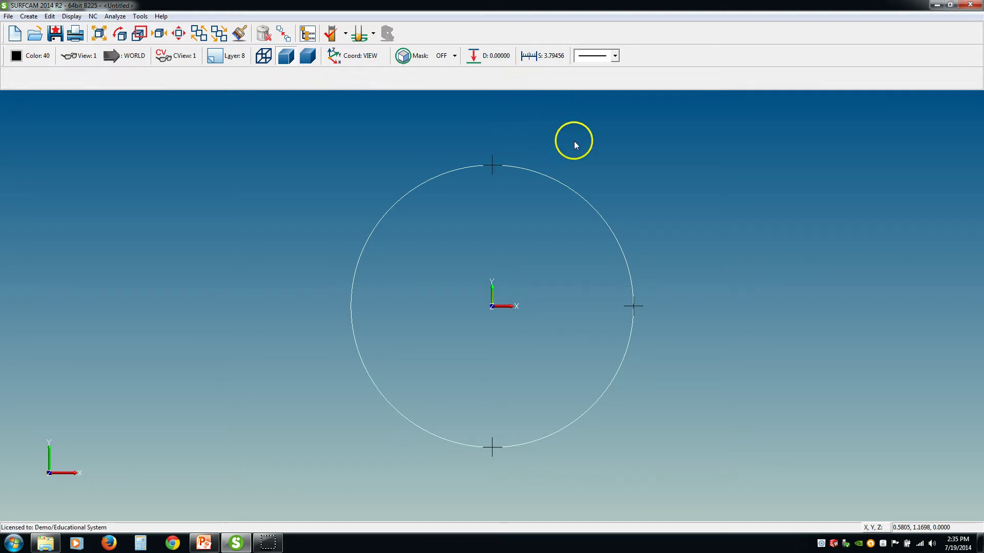
key("space")
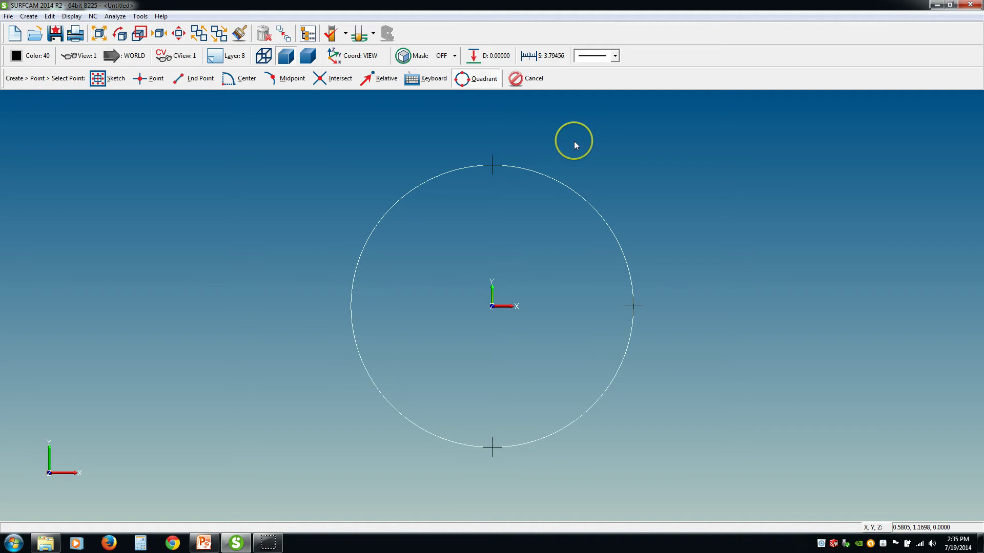
key("Escape")
mouse_move(549, 291)
middle_mouse_down()
mouse_move(591, 282)
mouse_move(552, 279)
middle_mouse_up()
middle_click(552, 278)
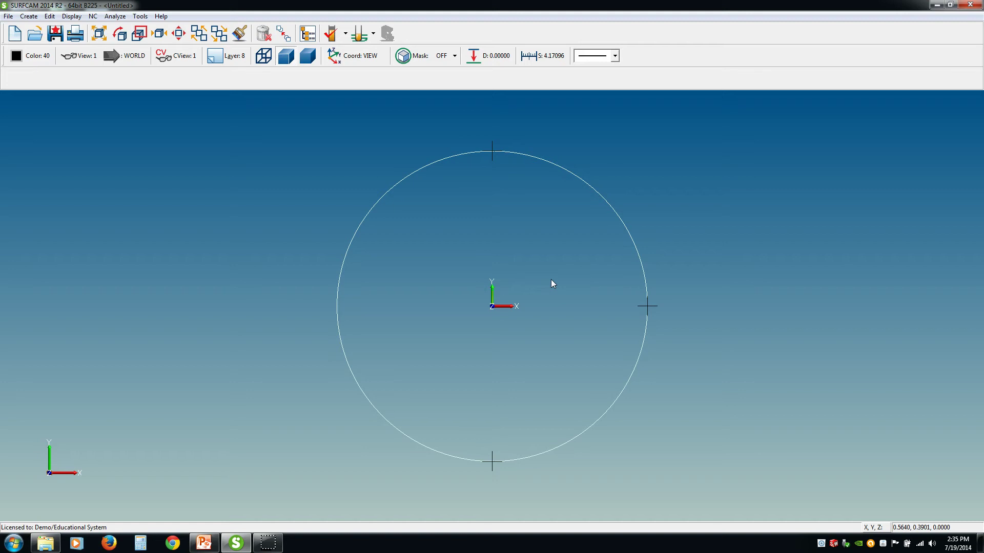
- Start the Line command and look over its creation options, leaving Tangent active
key("alt+c")
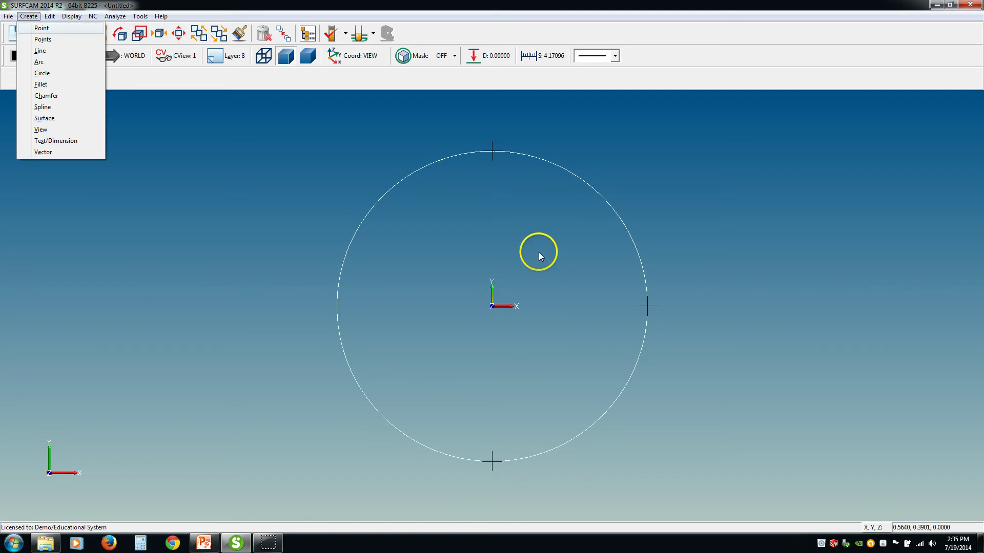
left_click(46, 51)
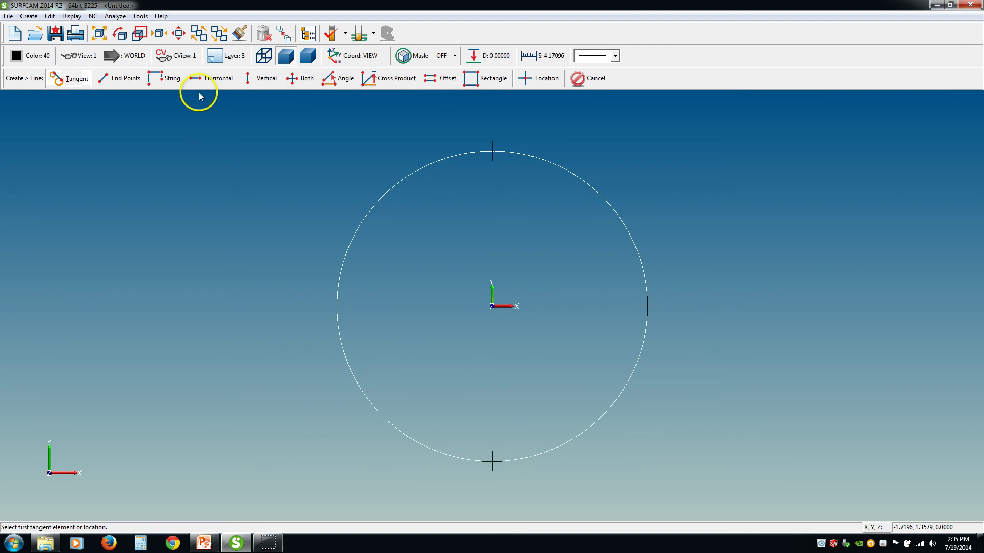
scroll(231, 283, "down", 1)
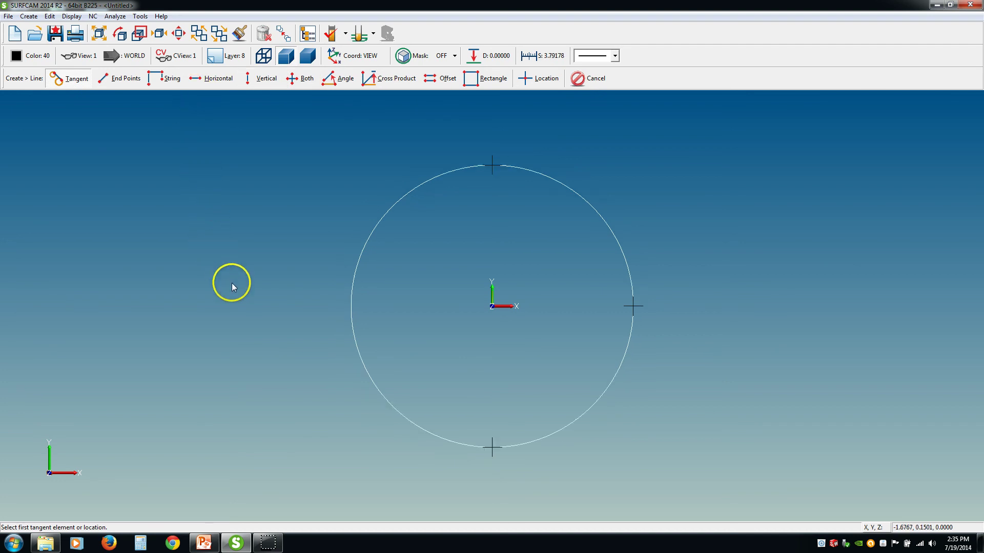
scroll(233, 288, "up", 1)
scroll(589, 354, "down", 1)
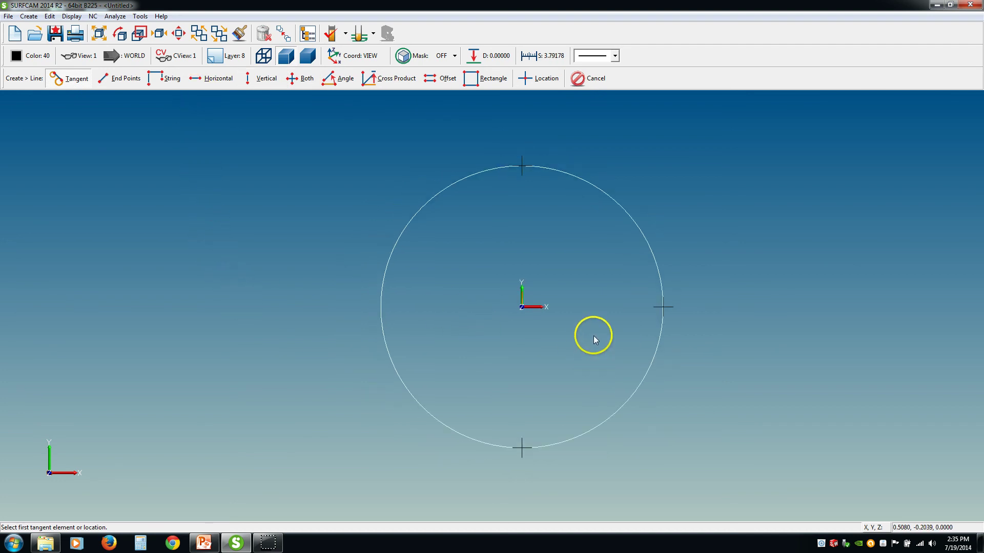
scroll(589, 323, "up", 1)
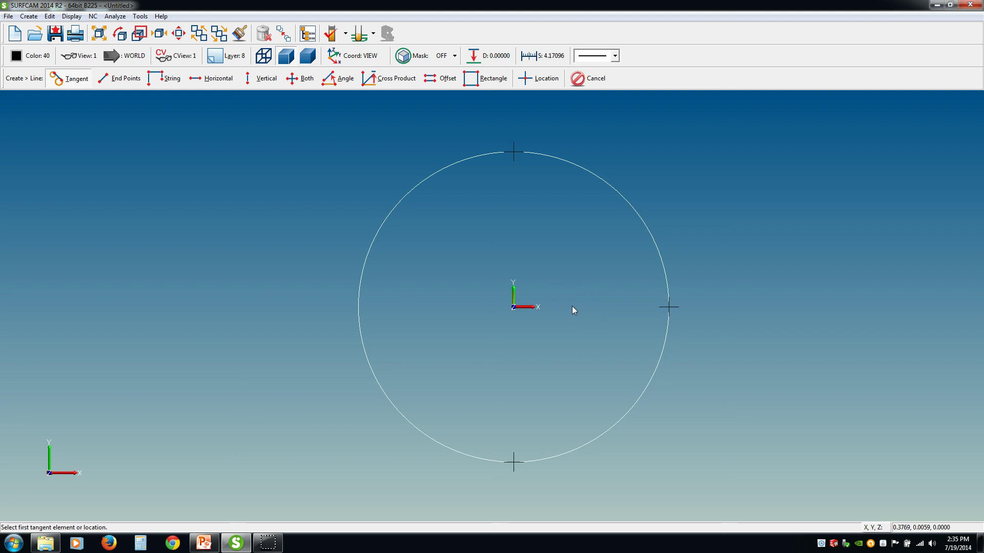